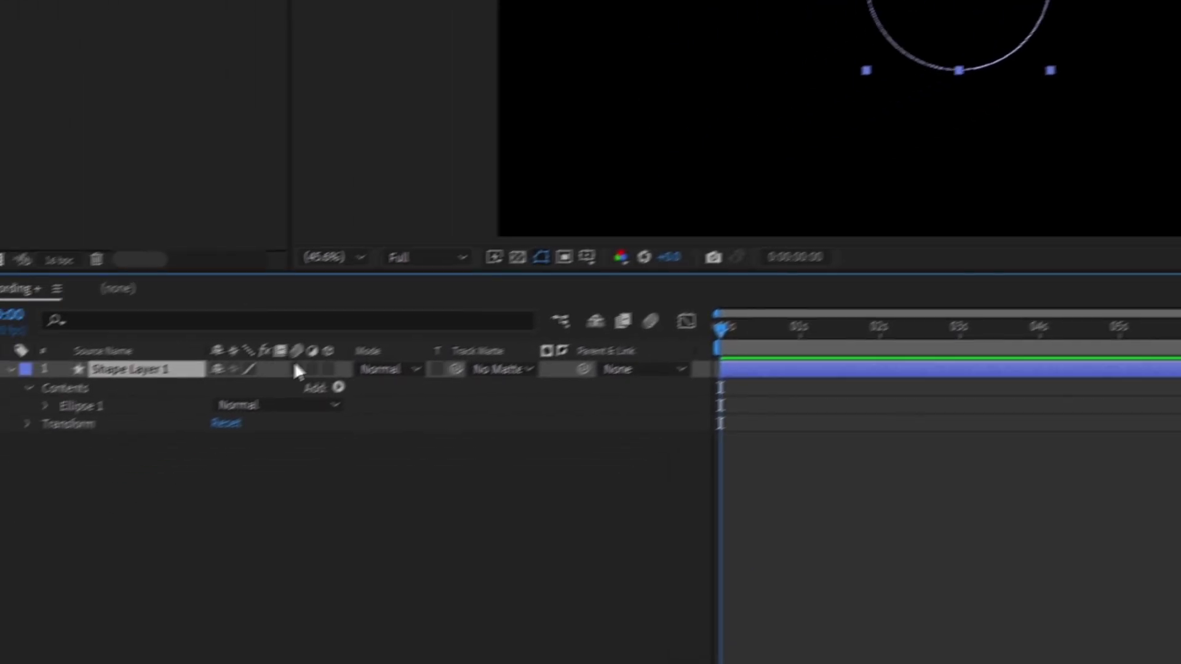
# - Add a Repeater to the circle's shape layer and set its number of copies to 20
pyautogui.click(45, 528)
pyautogui.click(94, 373)
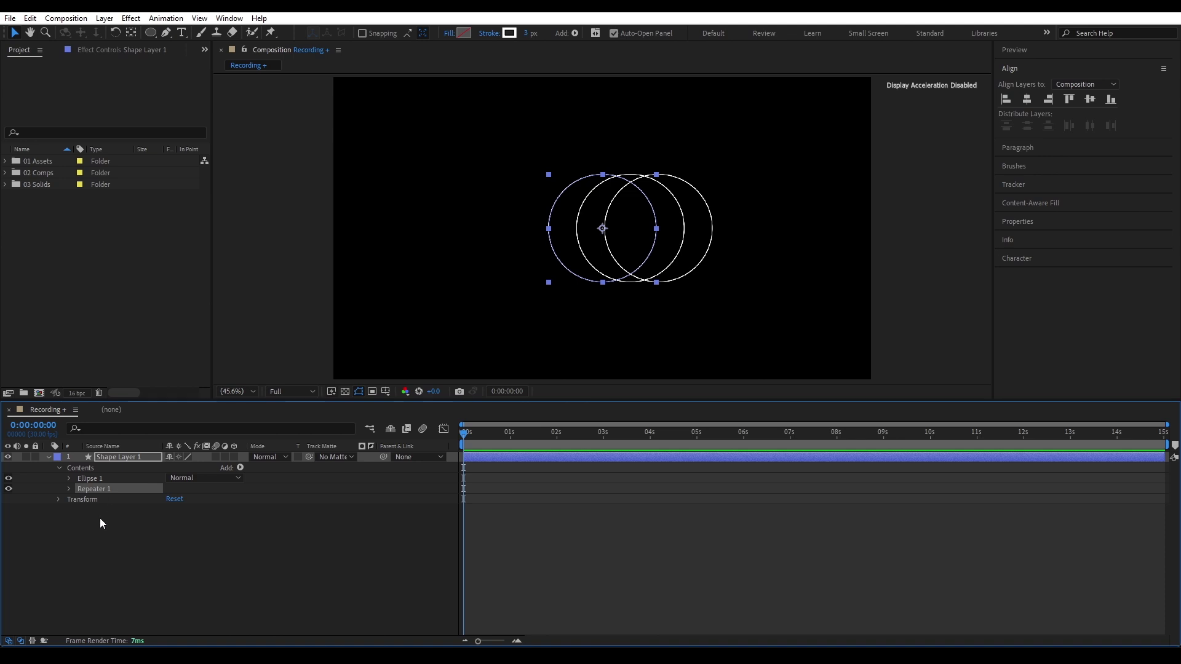
pyautogui.click(67, 488)
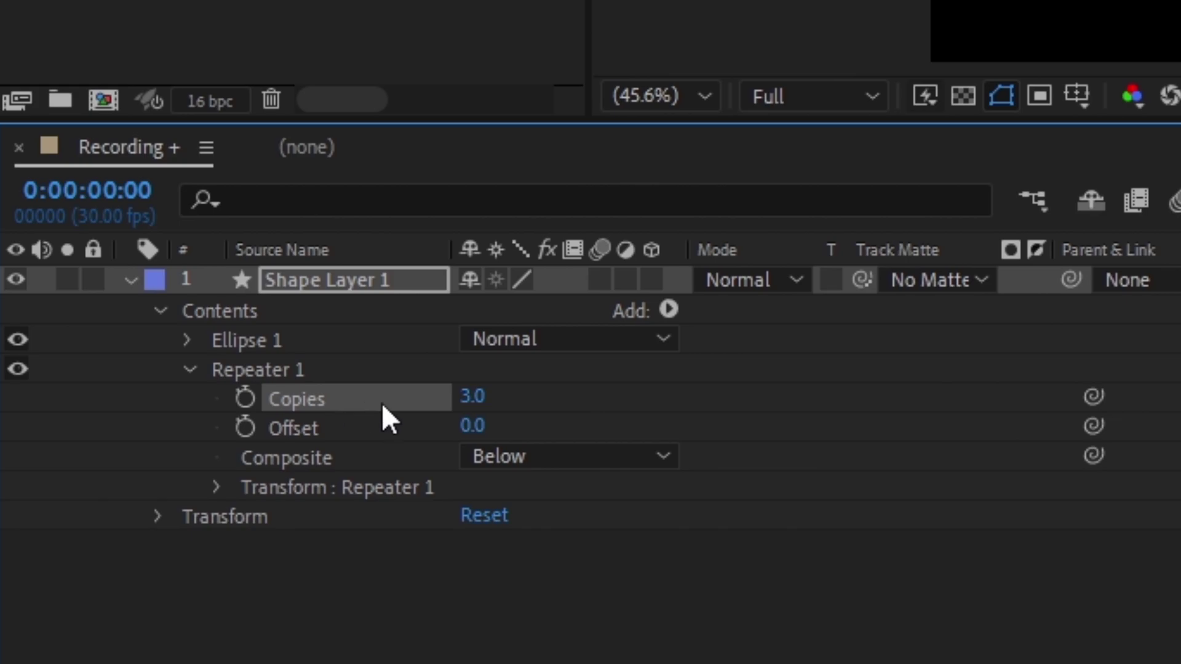
pyautogui.click(170, 499)
pyautogui.write('12')
pyautogui.press('Return')
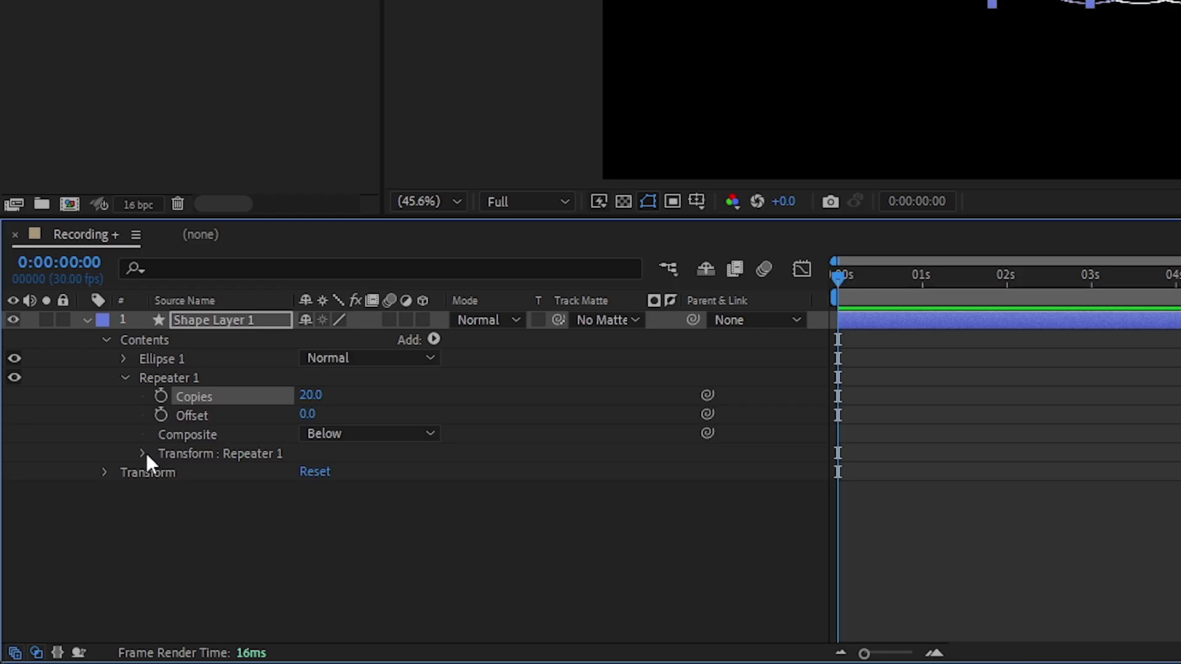
# - Set the horizontal position in the Repeater's transform to 0 so that all circle copies overlap
pyautogui.click(144, 453)
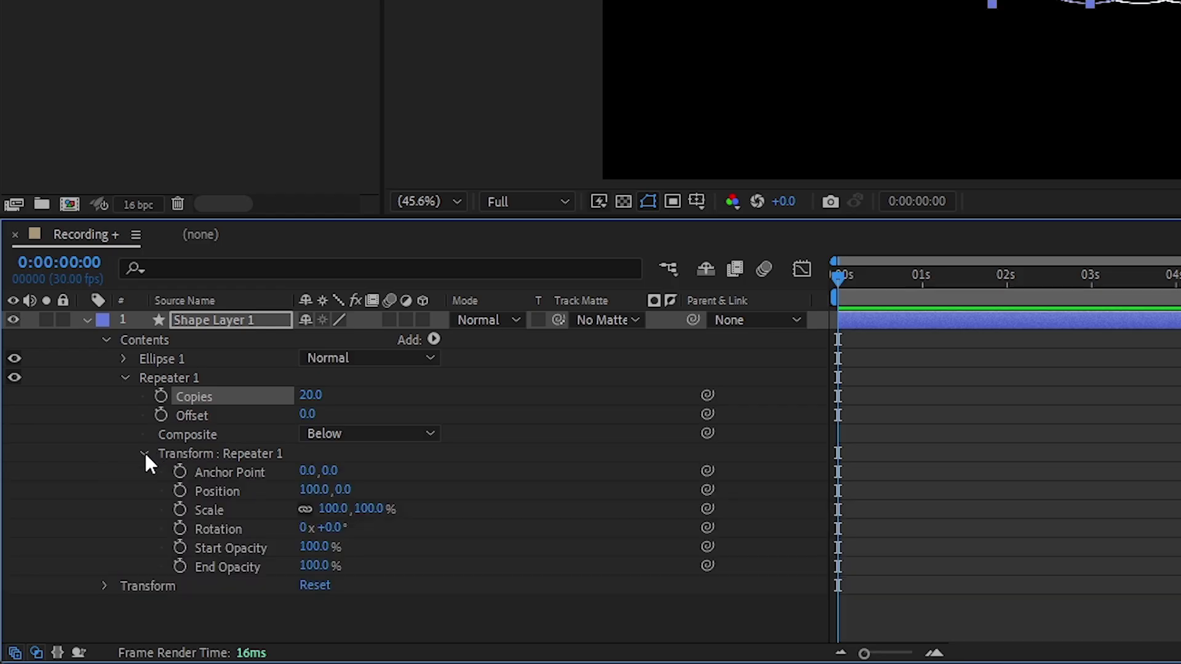
pyautogui.click(221, 490)
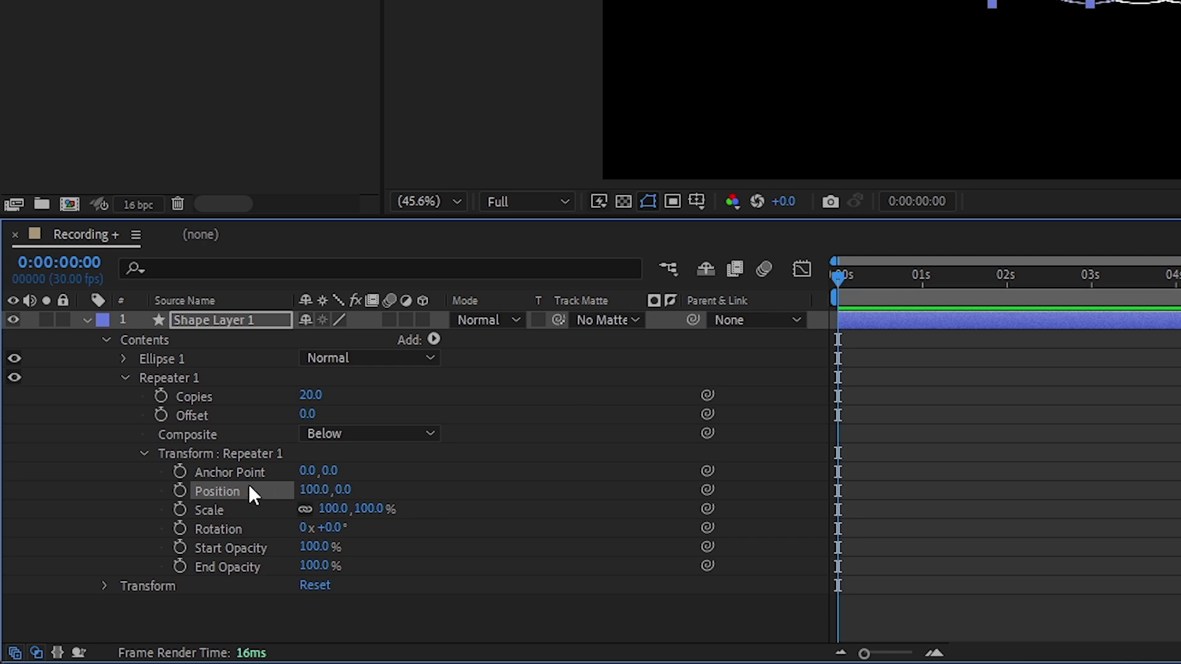
pyautogui.click(315, 490)
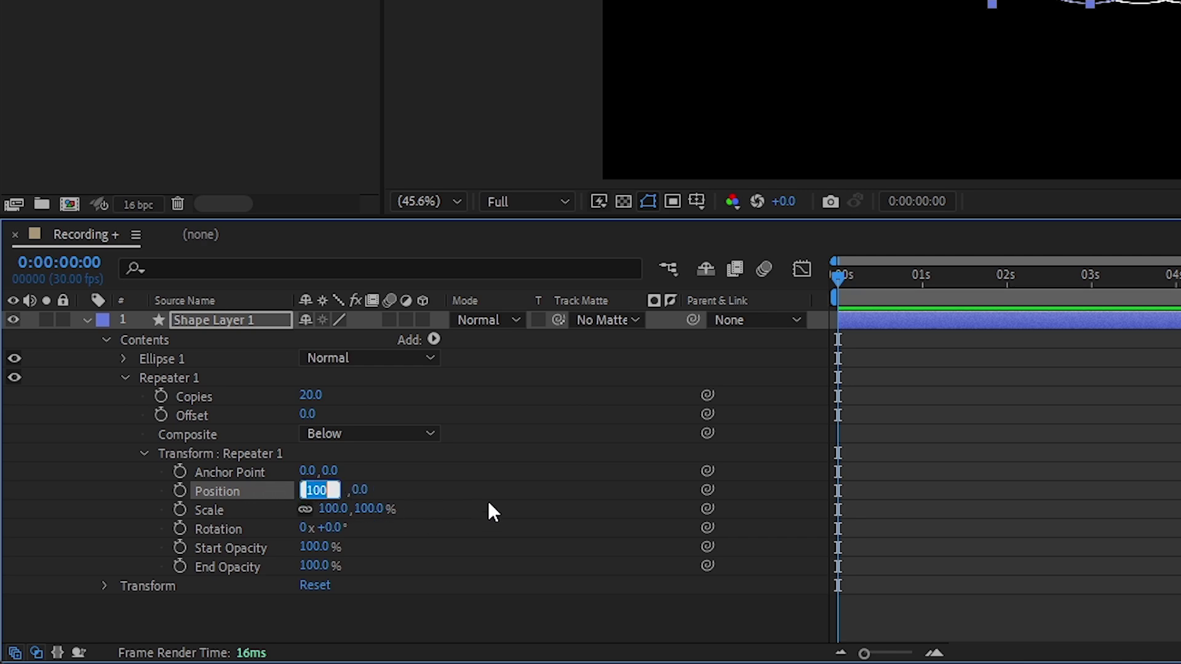
pyautogui.write('0')
pyautogui.press('Return')
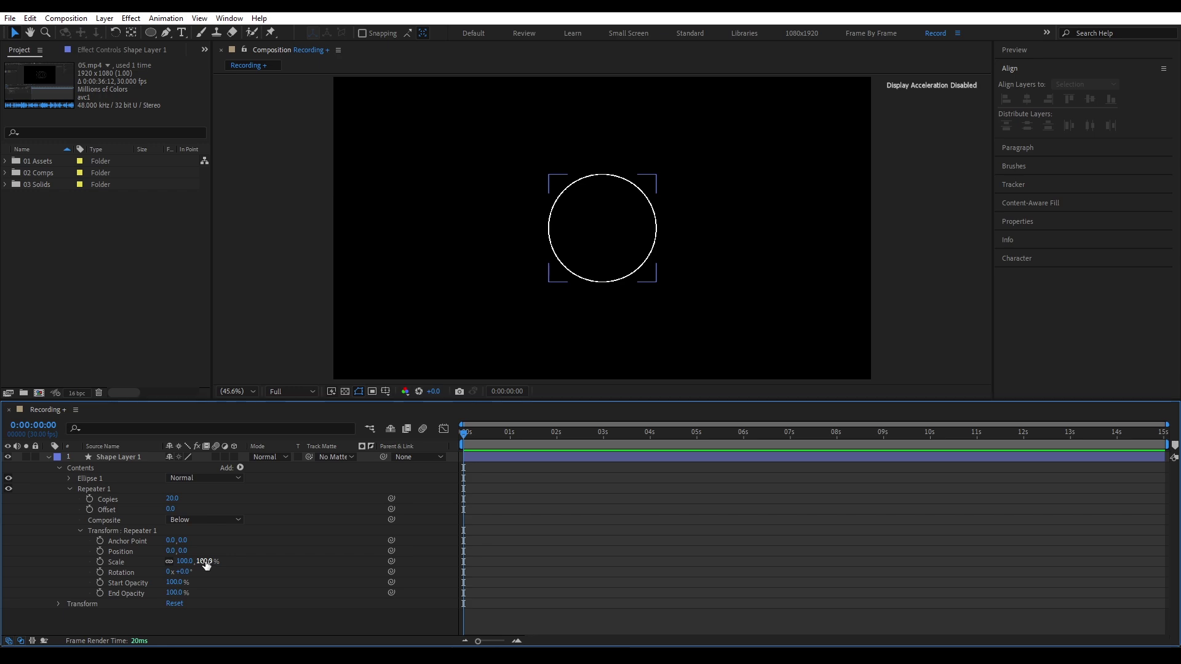
# - Increase the scale in the Repeater's transform and enable keyframing for its Offset
pyautogui.moveTo(206, 565); pyautogui.dragTo(369, 557)
pyautogui.click(90, 509)
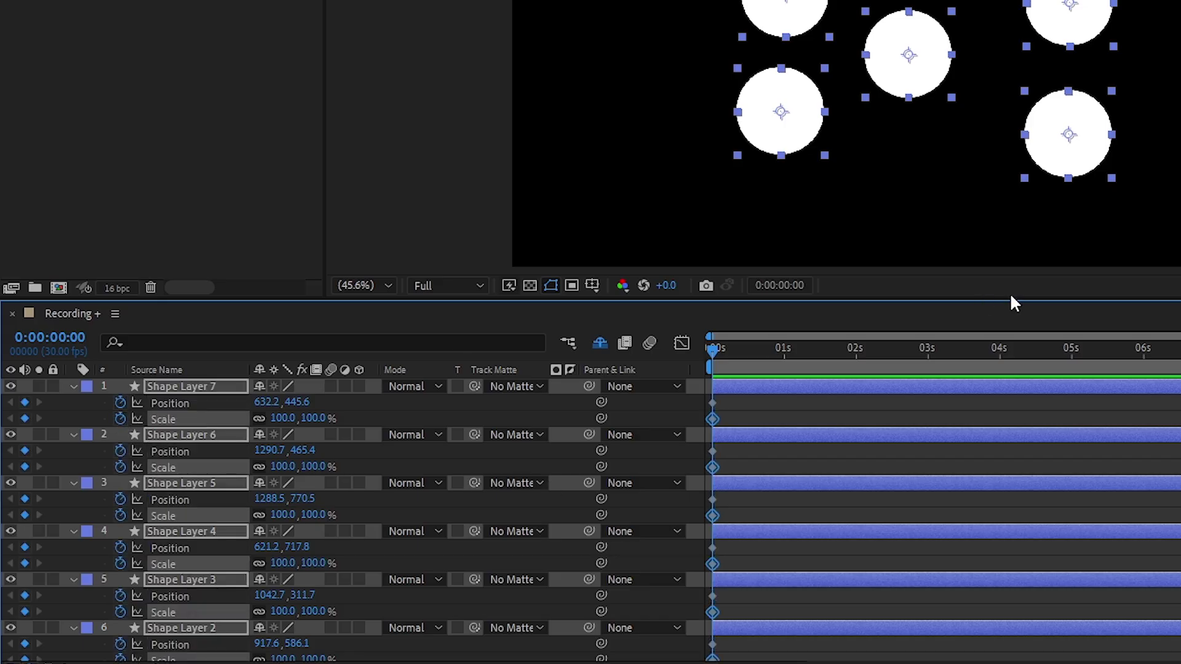
pyautogui.moveTo(713, 349); pyautogui.dragTo(746, 363)
pyautogui.click(500, 458)
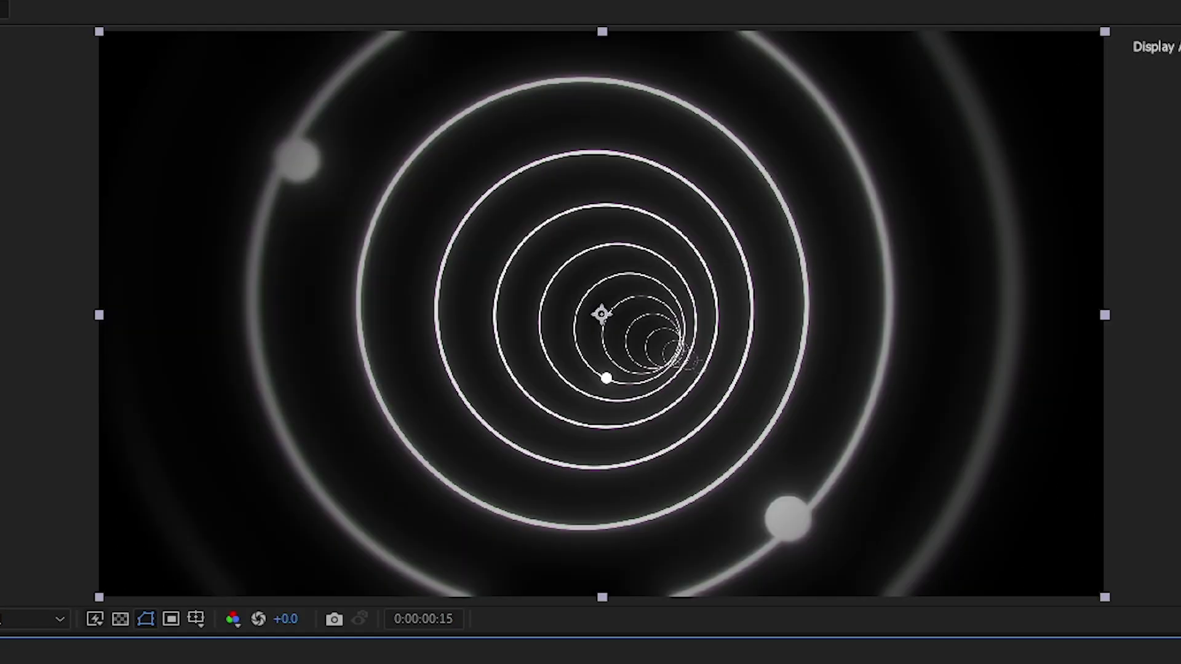
# - Apply the Camera Lens Blur effect to the adjustment layer above the tunnel shapes
pyautogui.hotkey('ctrl', 'space')
pyautogui.write('camera')
pyautogui.press('Down')
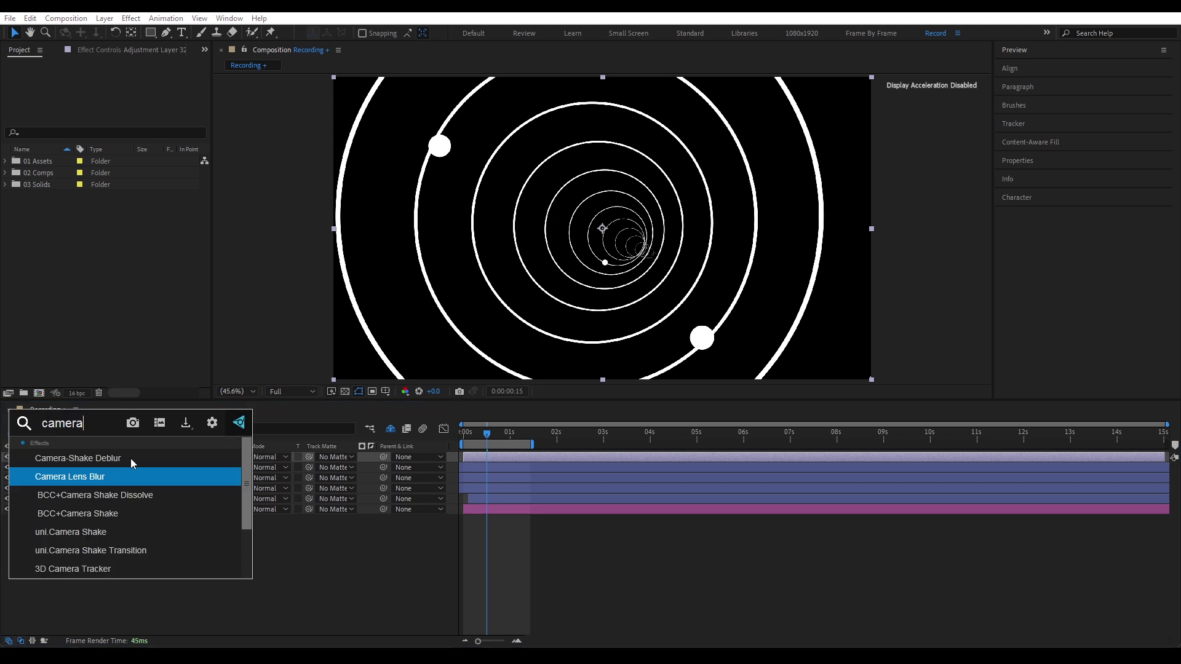
pyautogui.press('Return')
# - Create a new solid layer named Blur map
pyautogui.hotkey('ctrl', 'y')
pyautogui.write('Blur map')
pyautogui.press('Return')
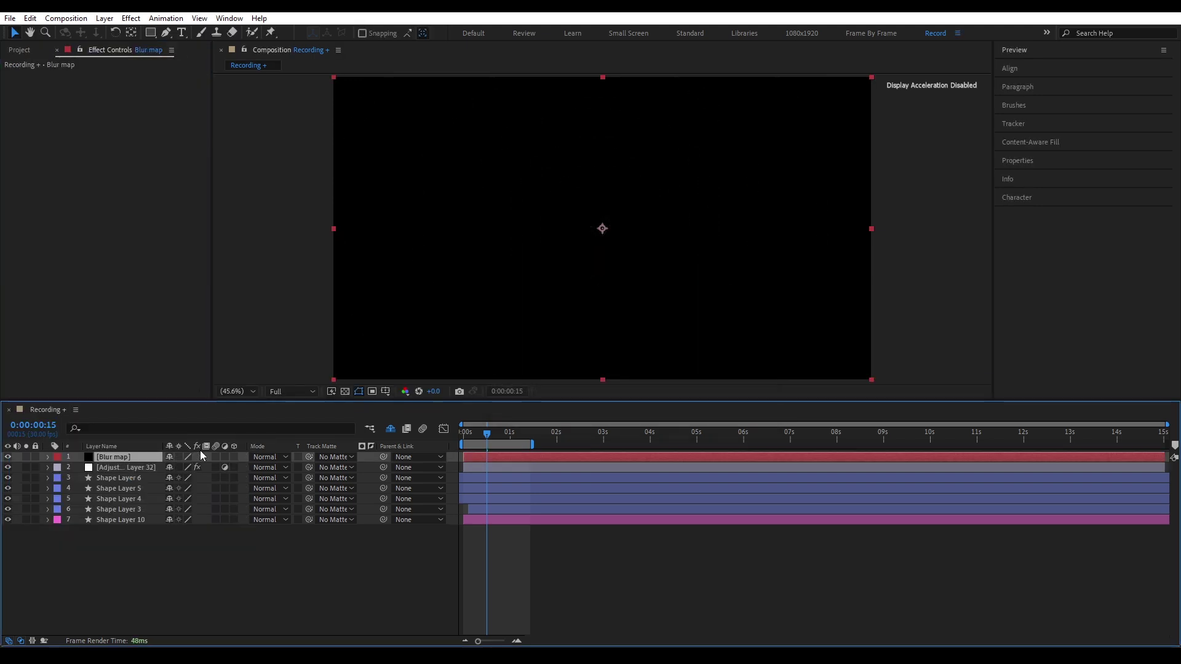
# - Apply the Gradient Ramp effect to the Blur map layer and set its shape to Radial Ramp
pyautogui.hotkey('ctrl', 'space')
pyautogui.write('gra')
pyautogui.press('Return')
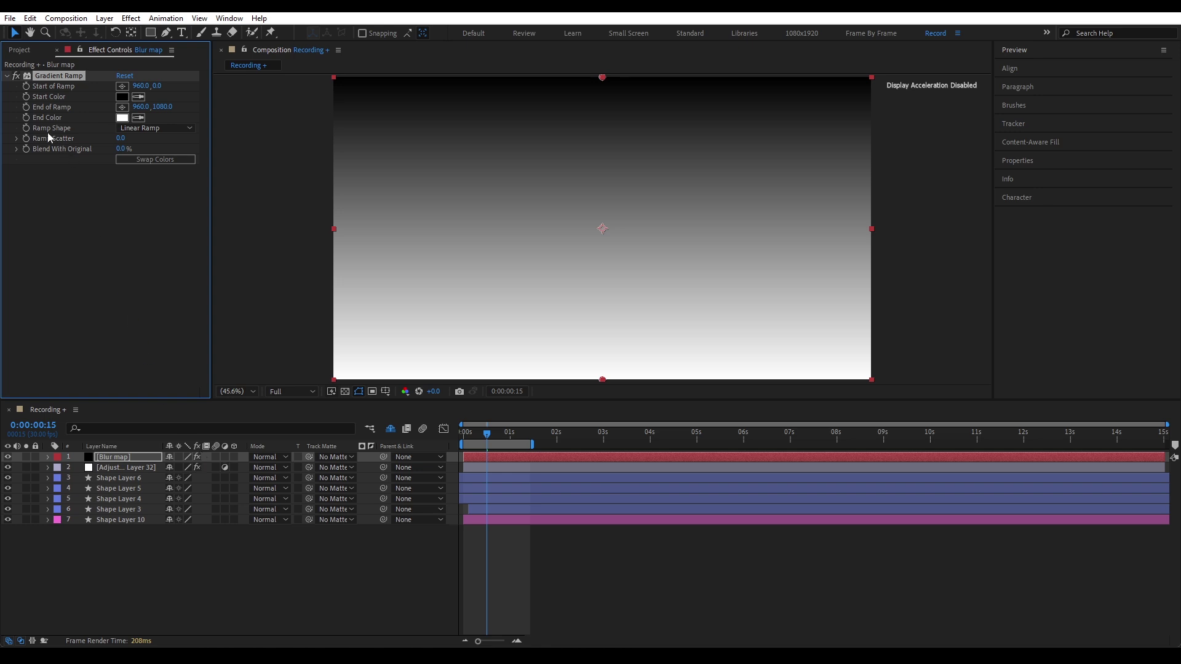
pyautogui.click(123, 129)
pyautogui.click(129, 153)
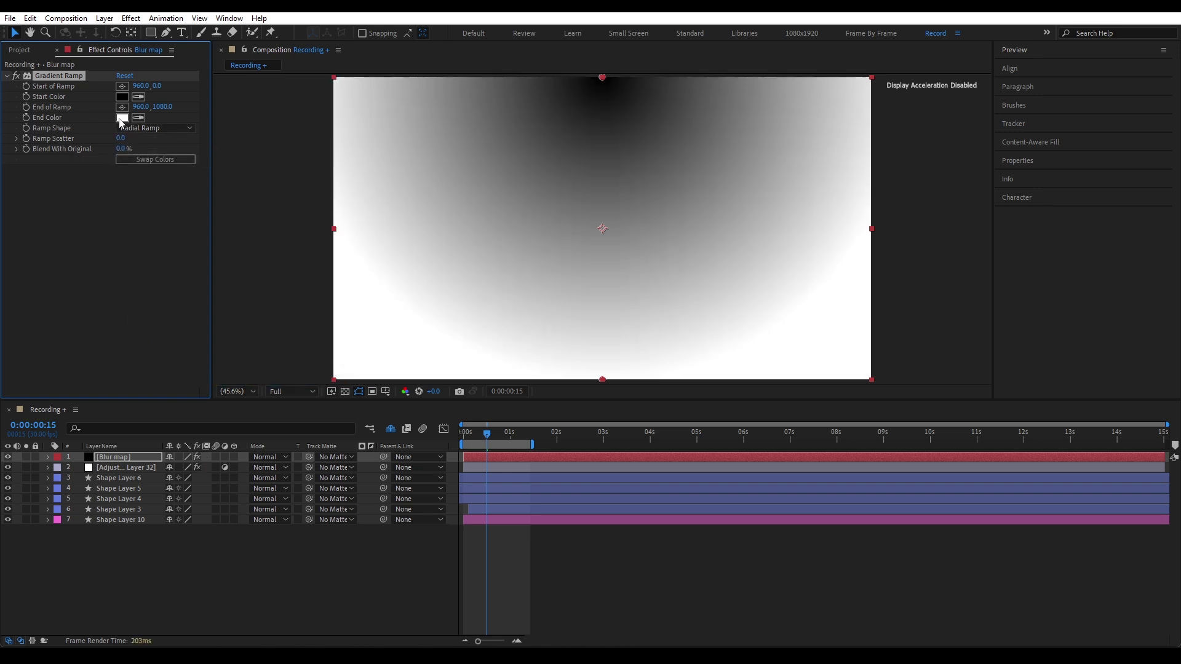
# - Hide the Blur map layer and use it with Effects & Masks as the Camera Lens Blur's map, with a blur radius of about 23
pyautogui.click(7, 457)
pyautogui.click(122, 469)
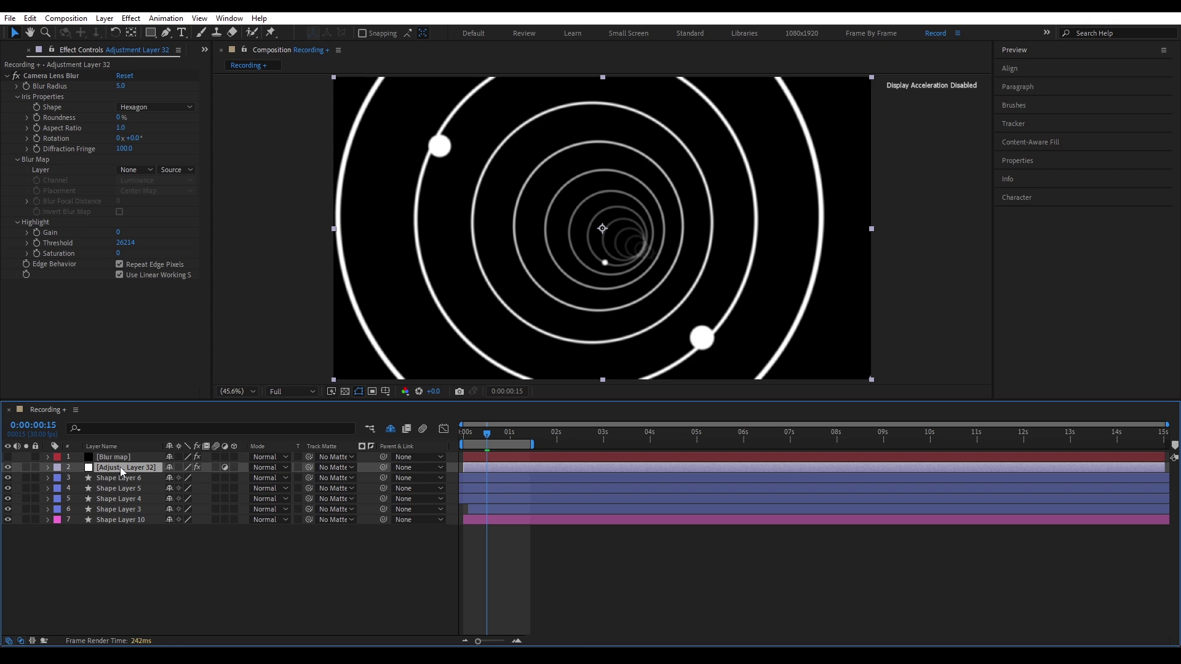
pyautogui.click(129, 170)
pyautogui.click(161, 204)
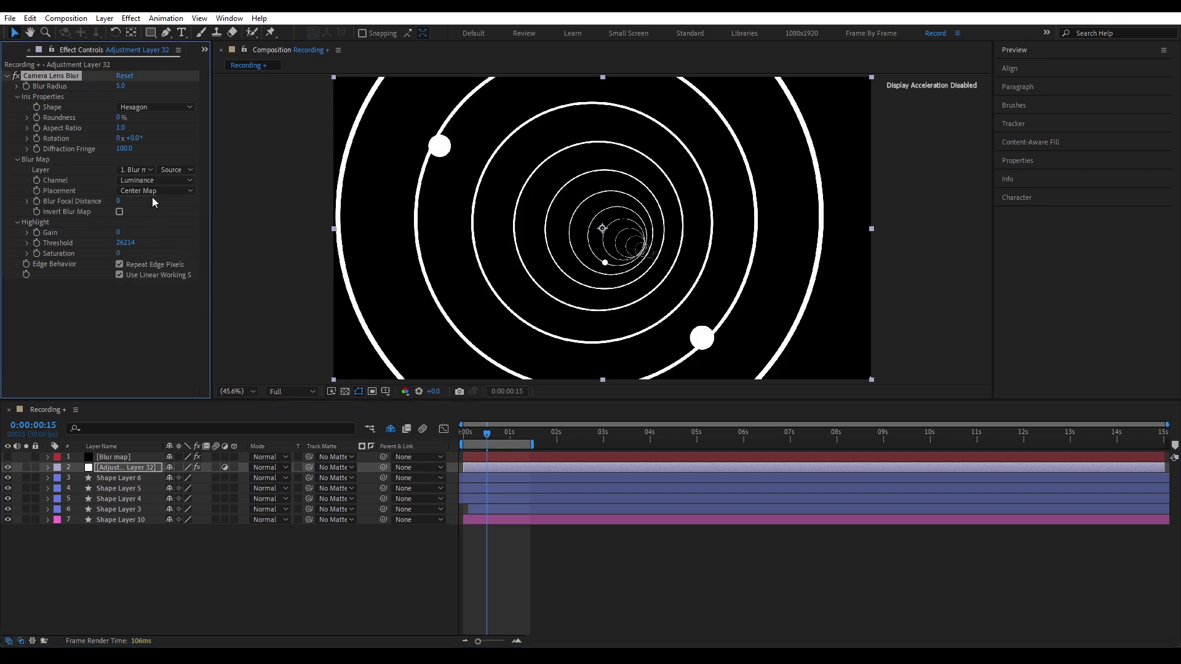
pyautogui.click(172, 172)
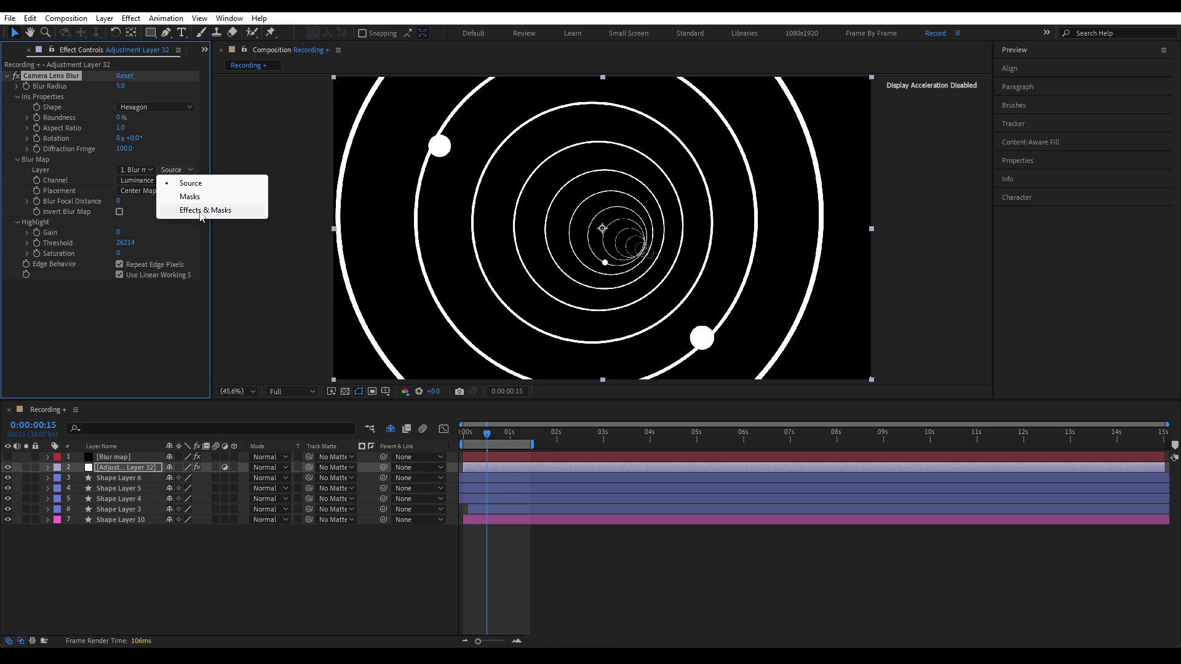
pyautogui.click(200, 210)
pyautogui.moveTo(121, 86); pyautogui.dragTo(135, 90)
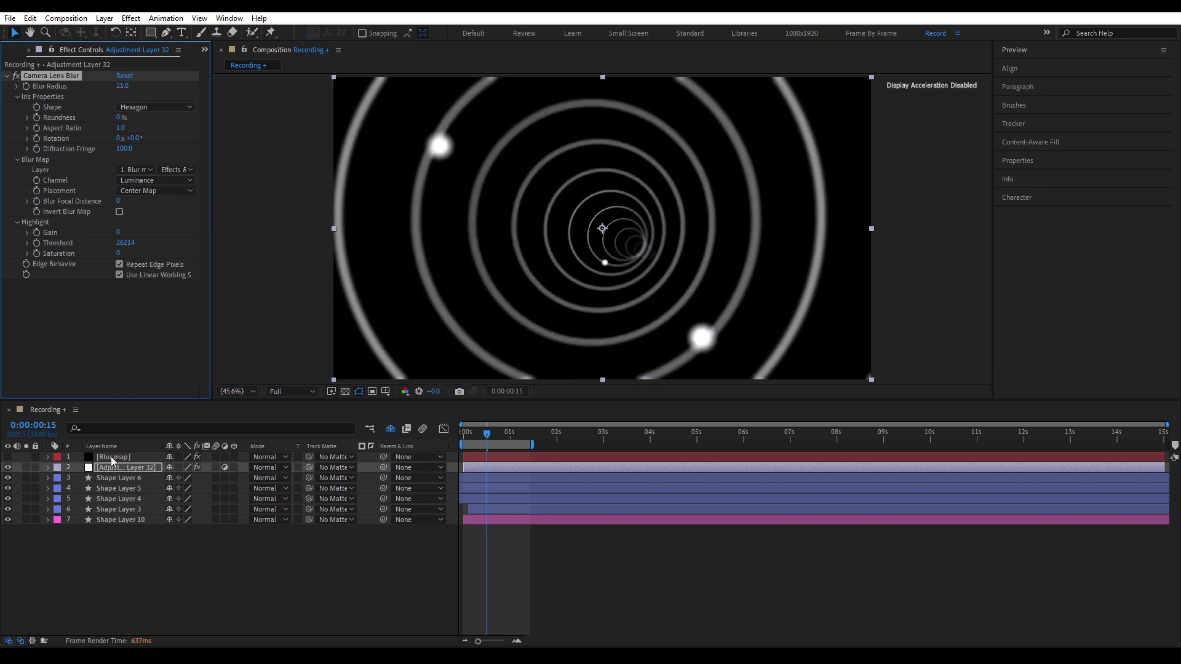
# - Reshape the curve of the Curves effect on the Blur map layer to darken the gradient's shadows
pyautogui.click(114, 458)
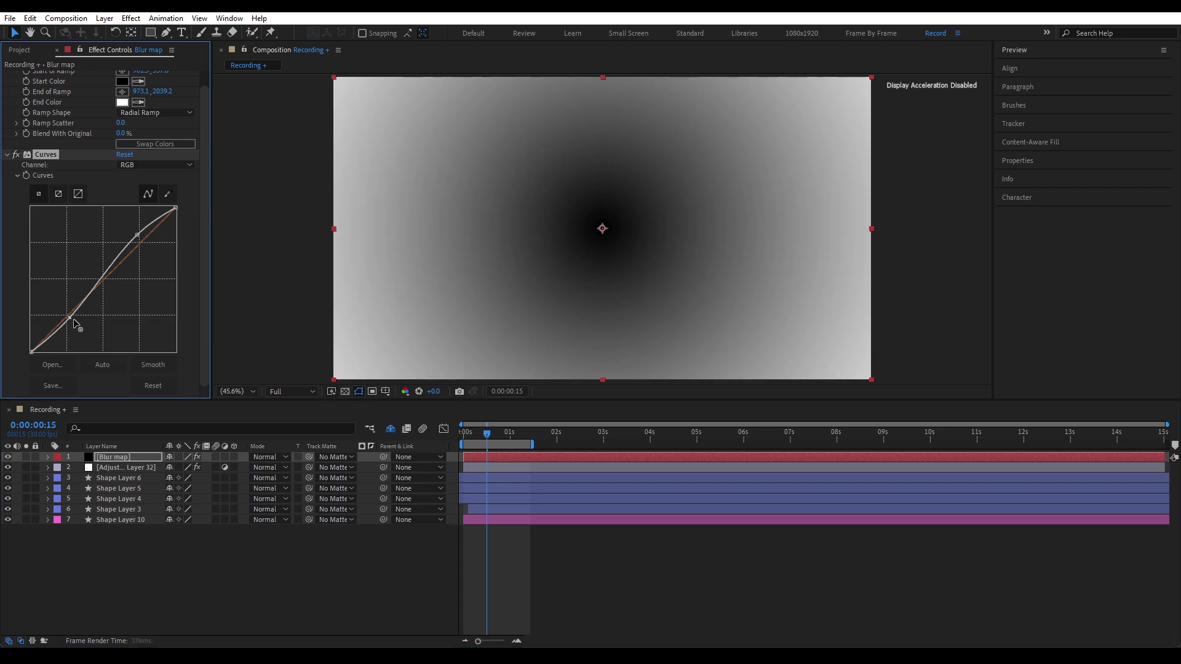
pyautogui.moveTo(76, 327); pyautogui.dragTo(89, 328)
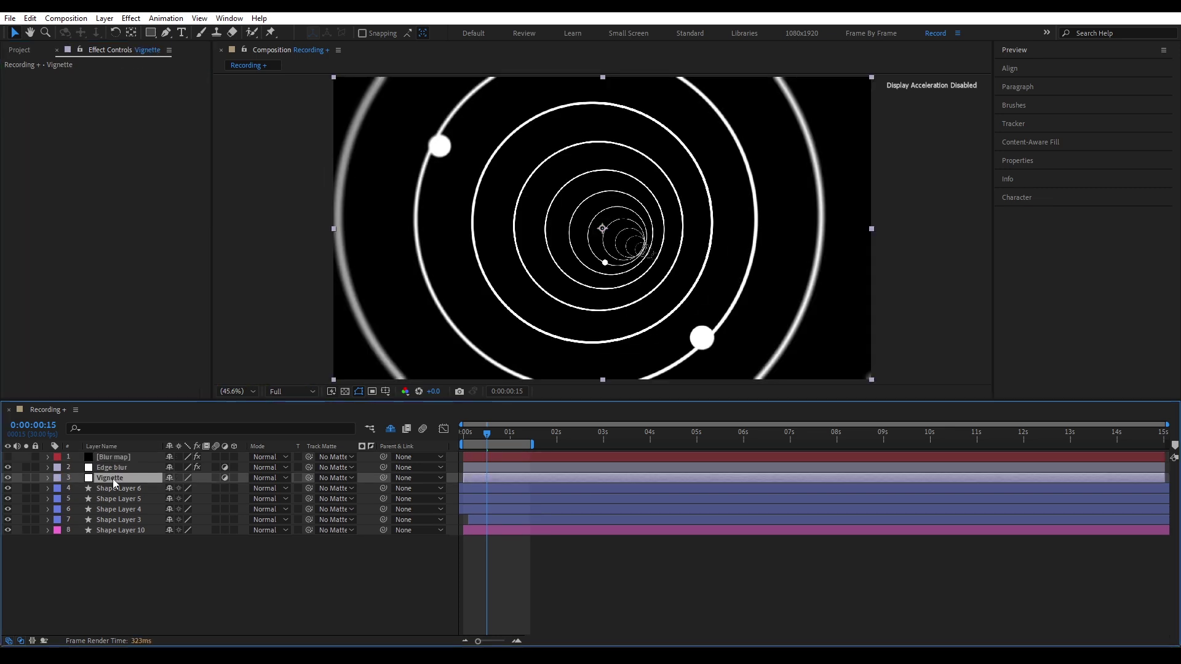
# - Apply CC Vignette to the Vignette adjustment layer with an amount of 227 and preview the animation
pyautogui.hotkey('ctrl', 'space')
pyautogui.write('cc v')
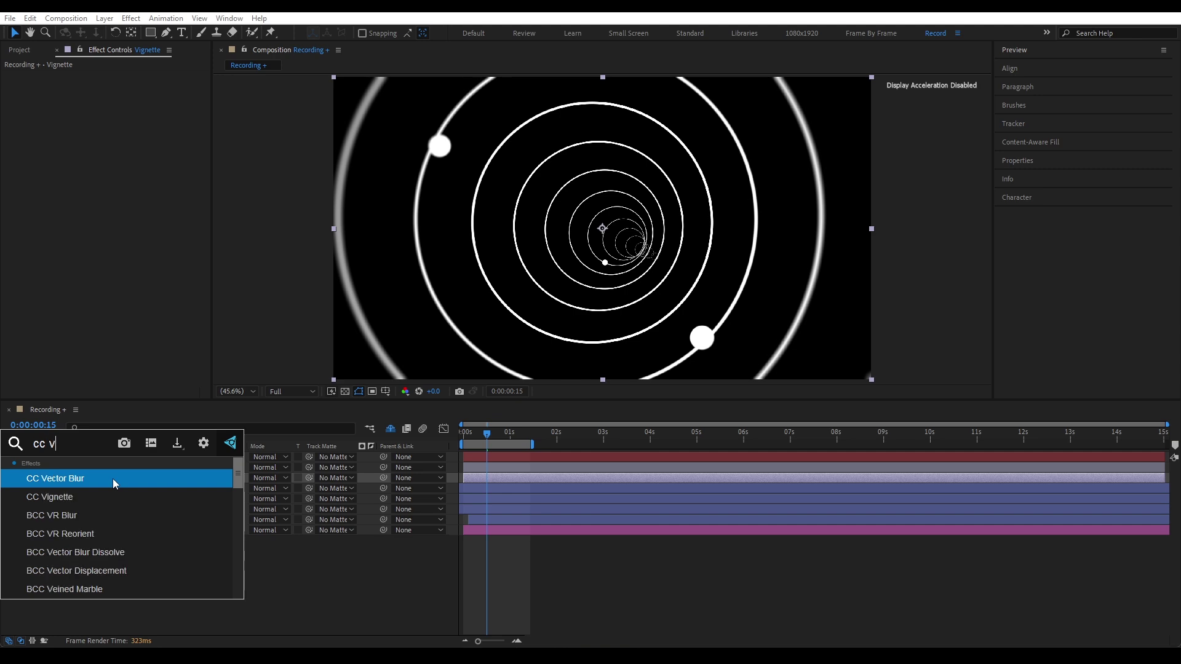
pyautogui.click(97, 492)
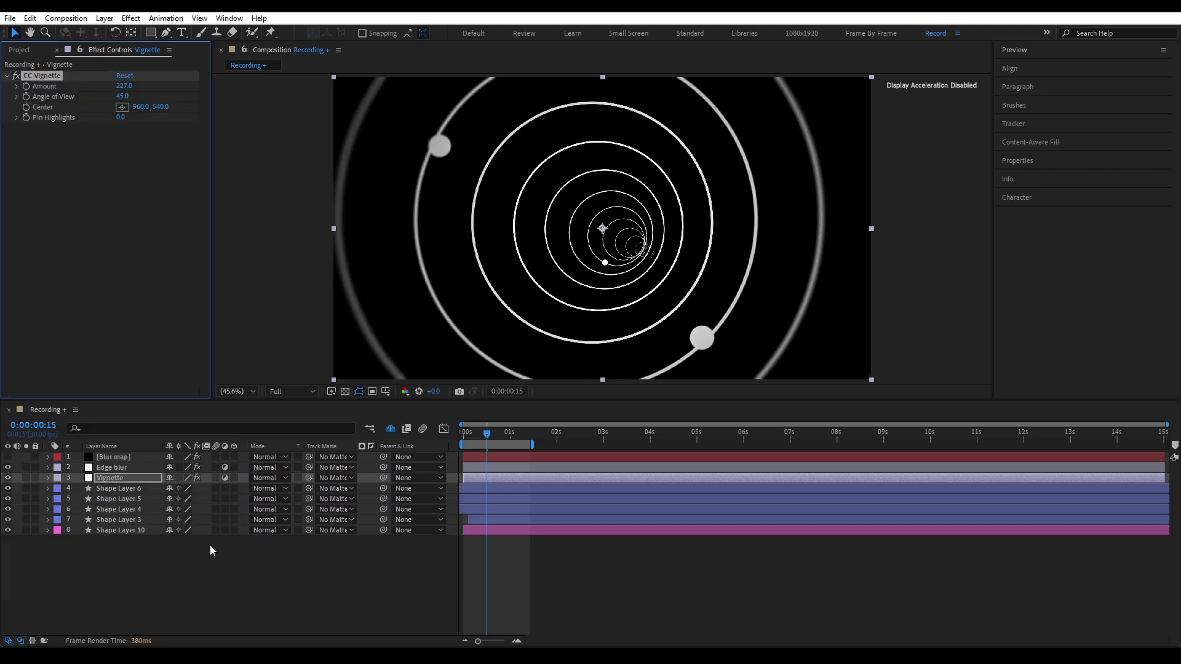
pyautogui.click(209, 545)
pyautogui.press('space')
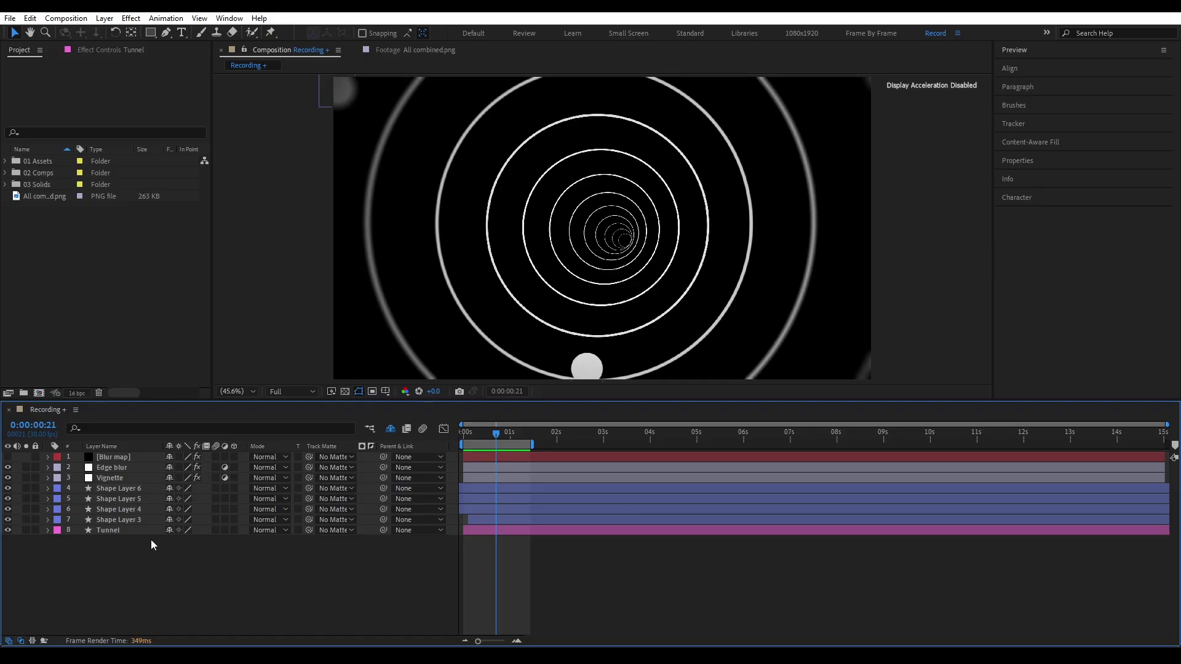
# - Duplicate the Tunnel layer and solo the copy
pyautogui.click(124, 532)
pyautogui.hotkey('ctrl', 'd')
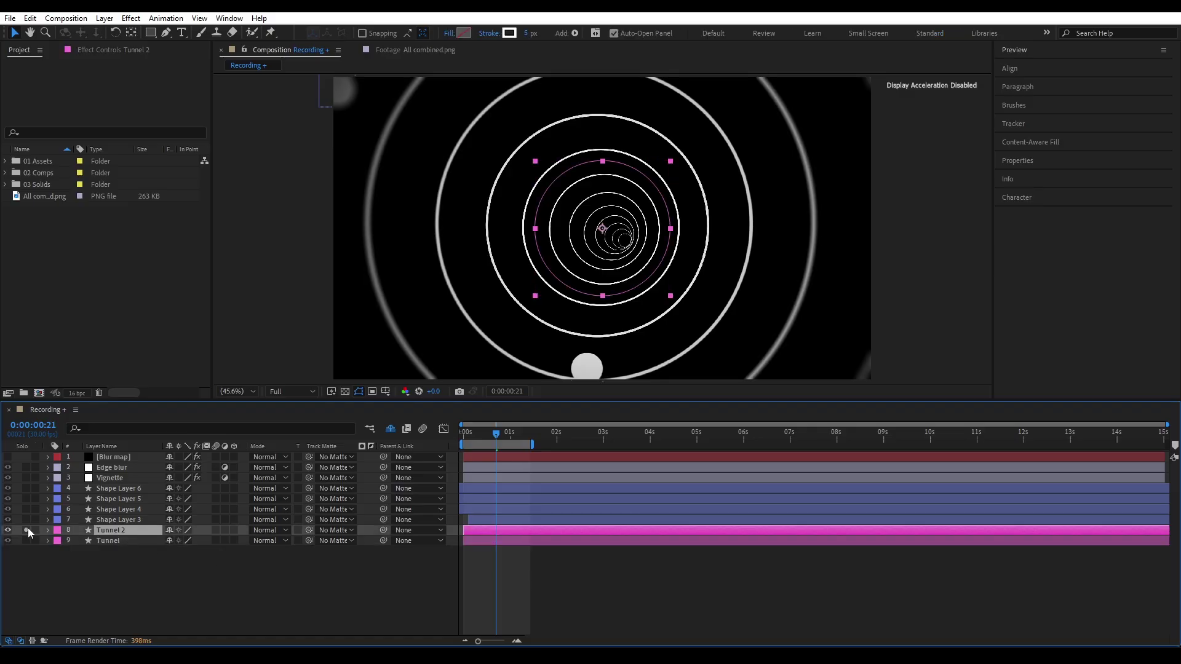
pyautogui.click(25, 530)
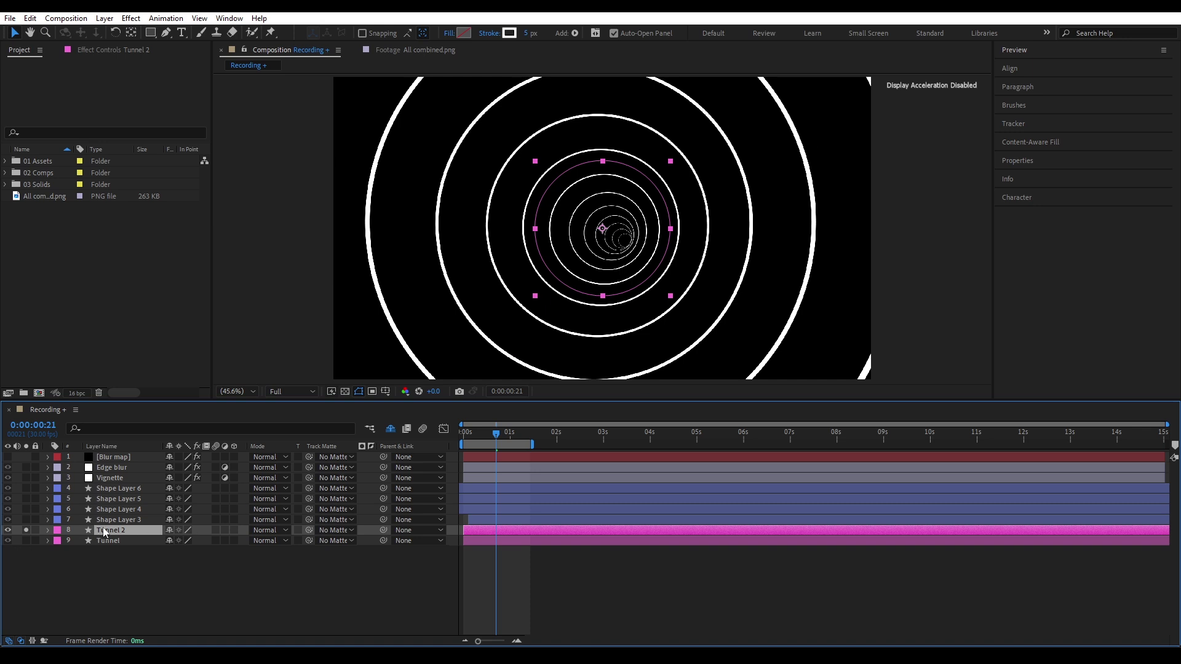
# - Add dashes to the ellipse stroke of the Tunnel 2 layer and increase the dash length into long arc segments
pyautogui.click(48, 530)
pyautogui.click(59, 541)
pyautogui.click(68, 553)
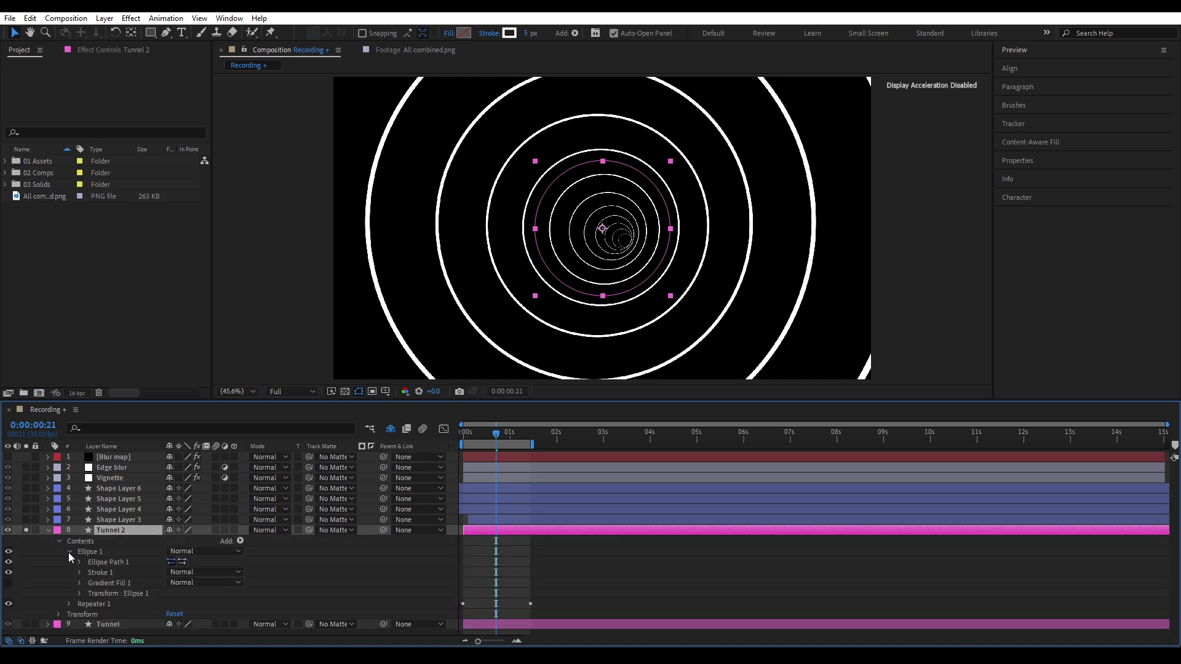
pyautogui.click(79, 572)
pyautogui.scroll(-3, 79, 573)
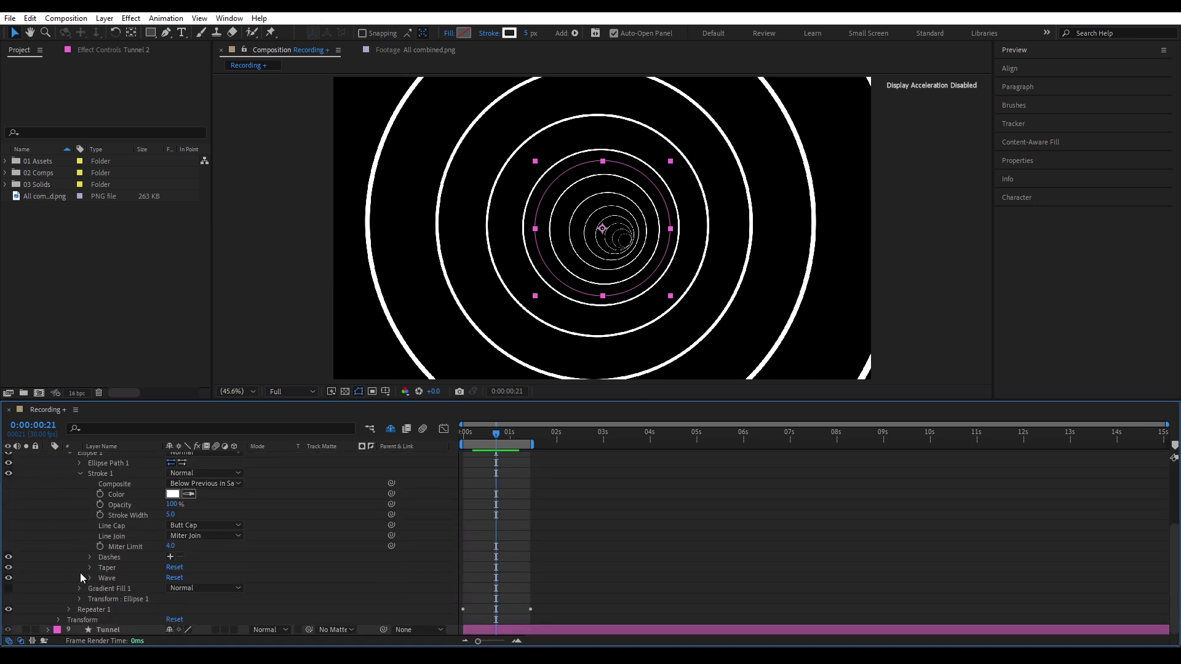
pyautogui.click(117, 556)
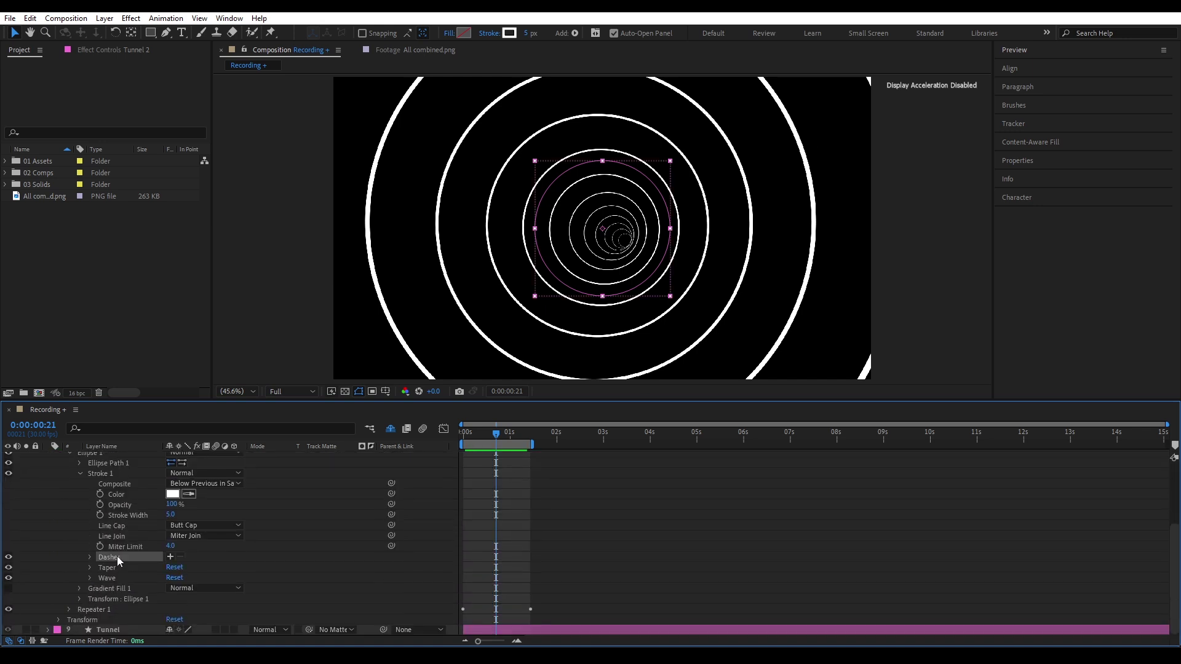
pyautogui.click(170, 557)
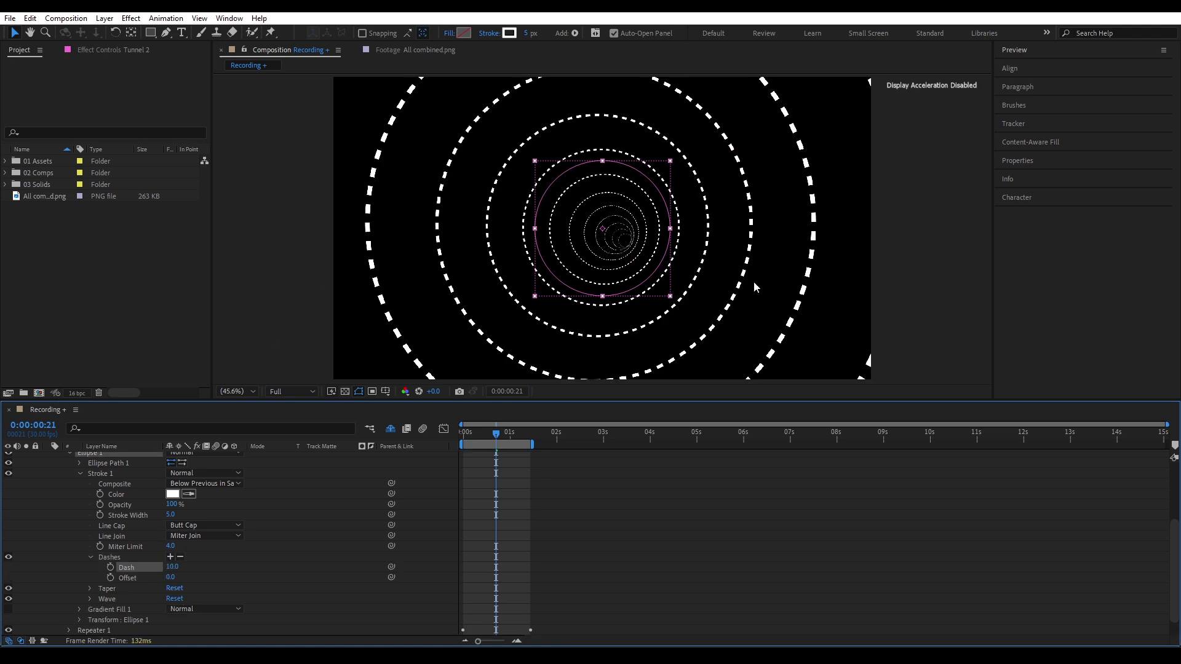
pyautogui.moveTo(173, 567); pyautogui.dragTo(230, 569)
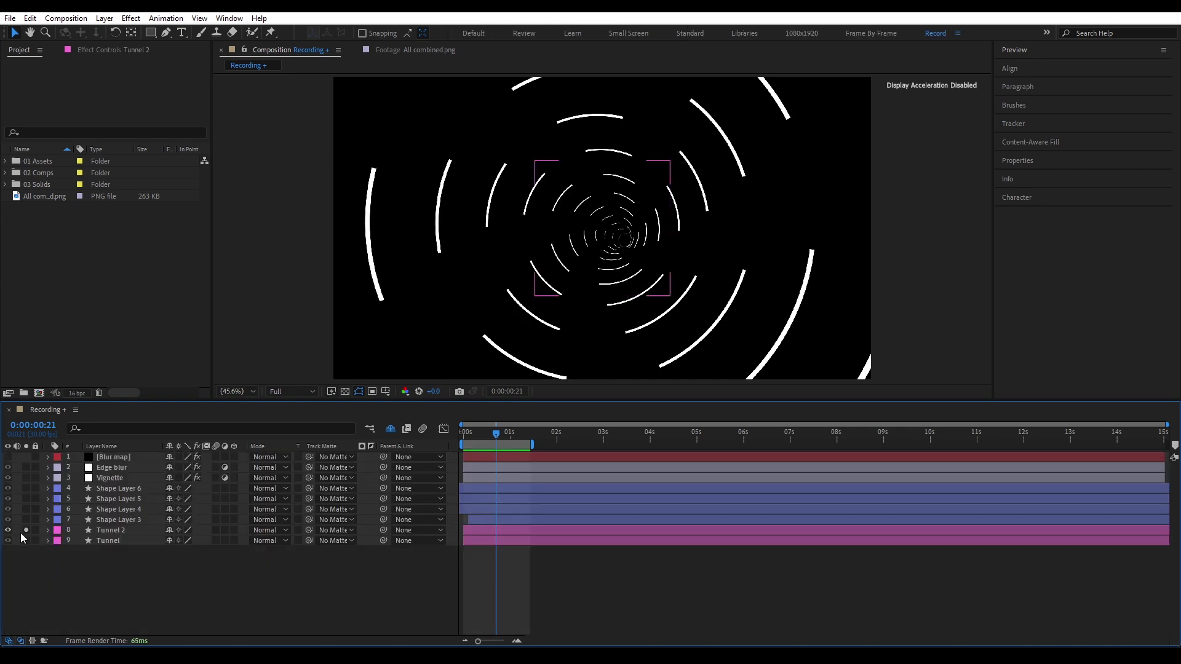
# - Solo the original Tunnel layer instead of Tunnel 2 and add a dash and a gap to its stroke
pyautogui.click(25, 530)
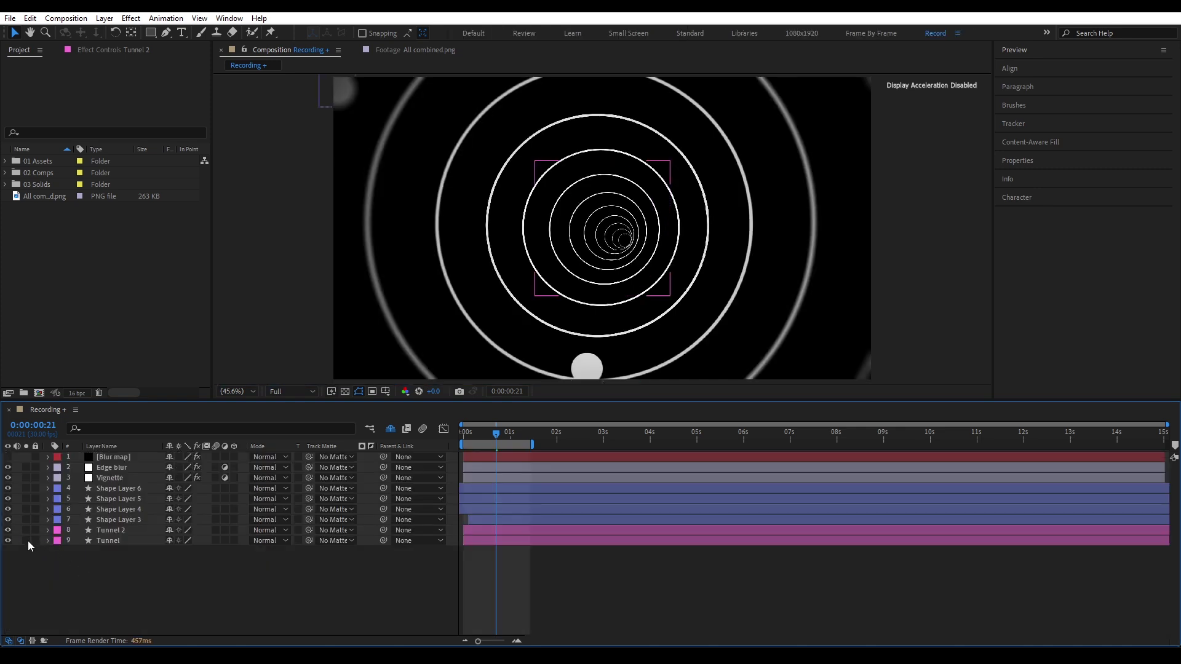
pyautogui.click(117, 541)
pyautogui.click(26, 540)
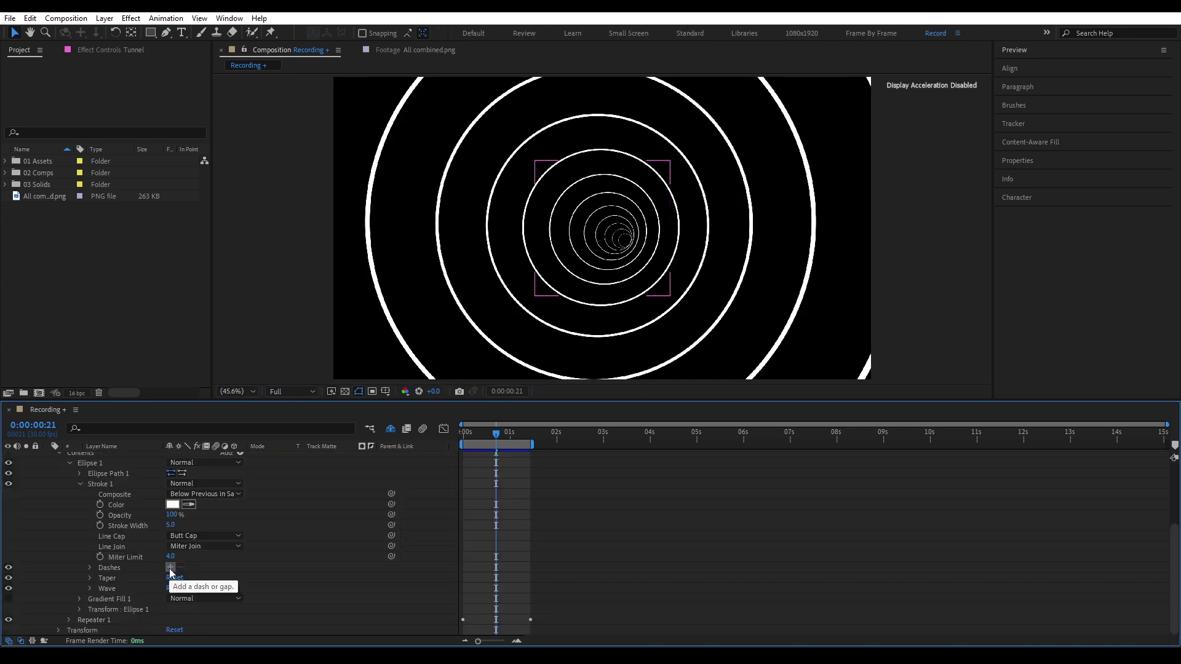
pyautogui.click(170, 568)
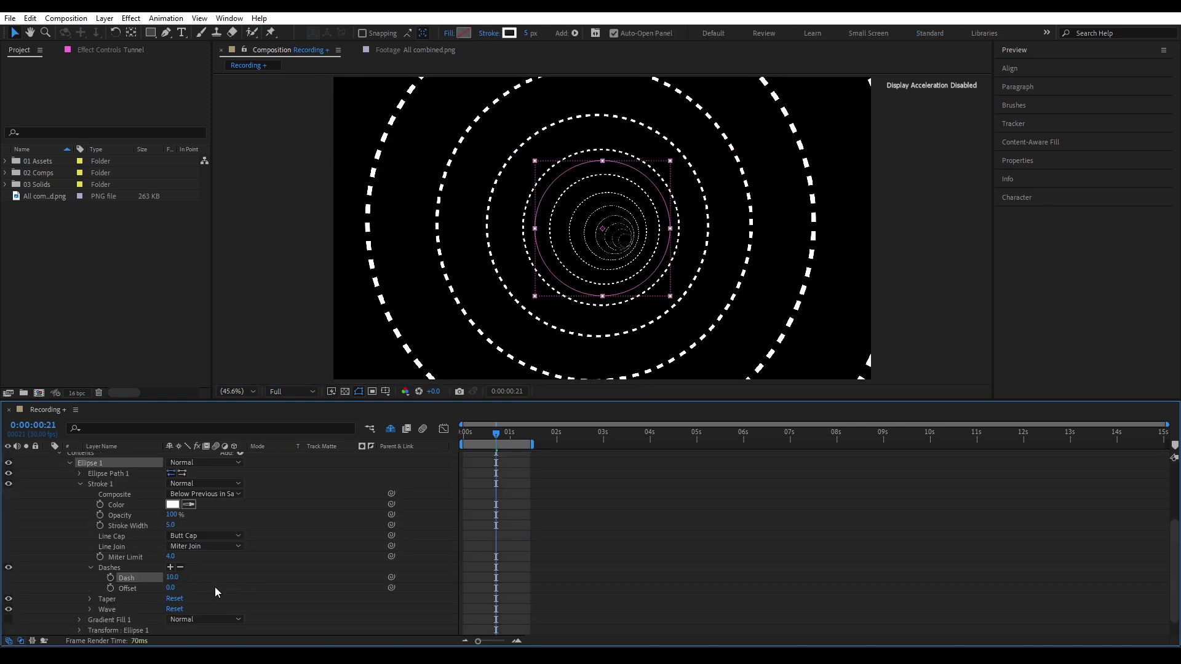
pyautogui.click(170, 567)
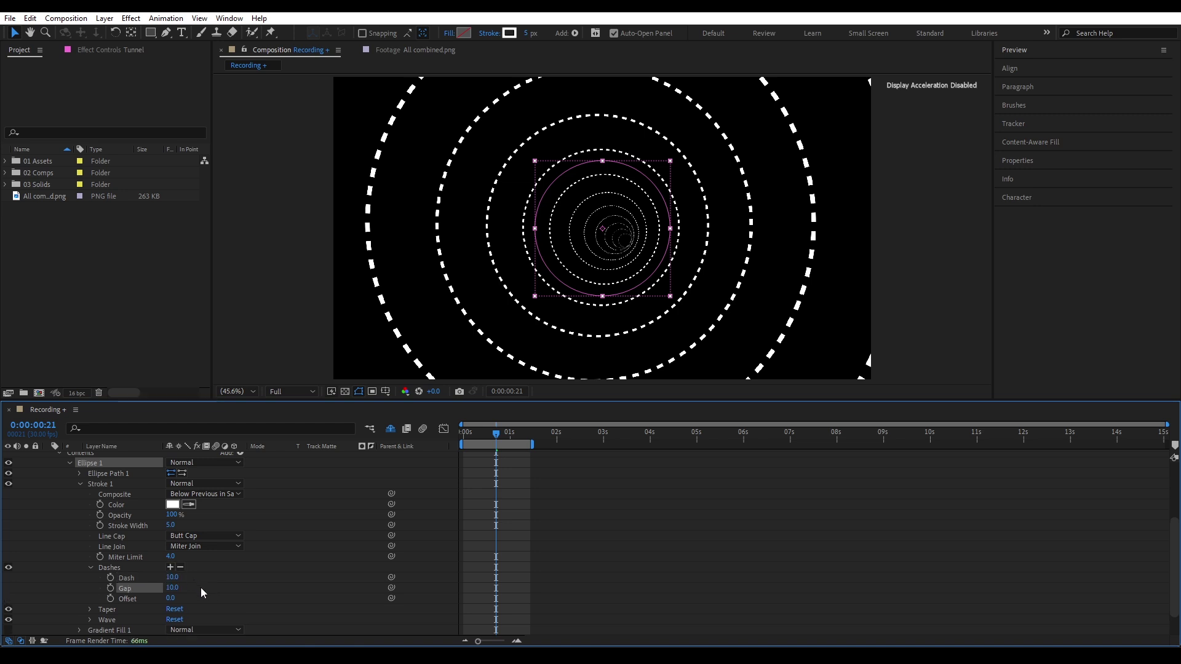
# - Set the Tunnel stroke's line cap to Round Cap and its dash length to 0
pyautogui.click(201, 588)
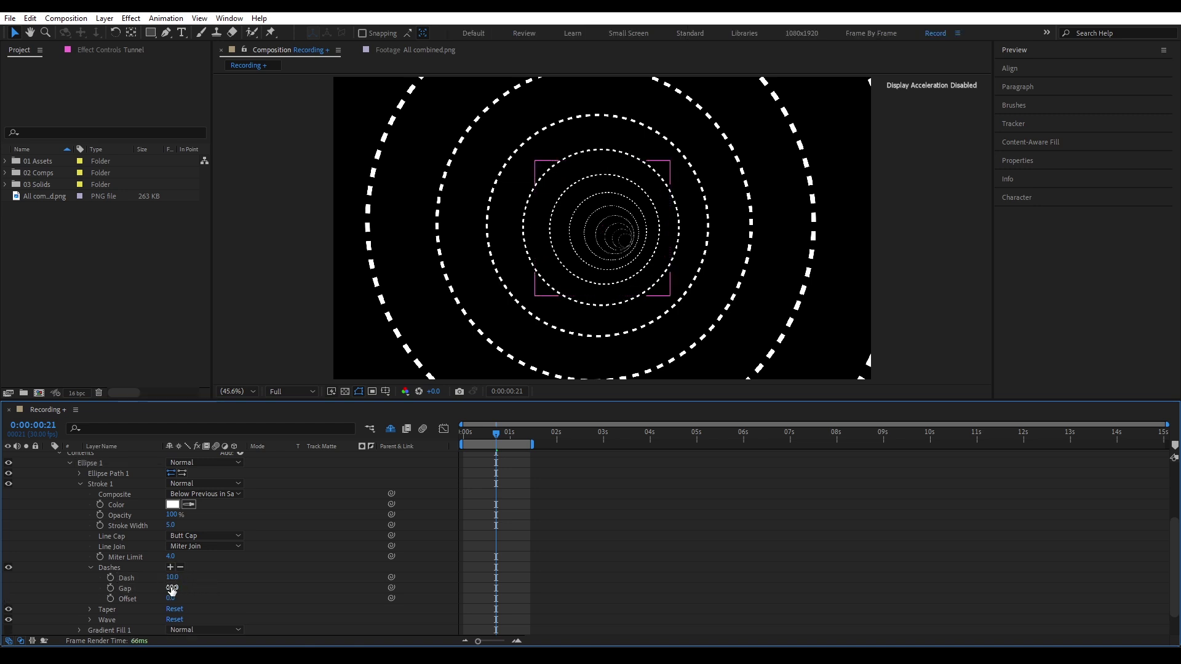
pyautogui.click(203, 536)
pyautogui.click(185, 557)
pyautogui.moveTo(171, 577); pyautogui.dragTo(117, 578)
# - Set the Tunnel stroke's gap to 20 and increase its stroke width
pyautogui.click(51, 588)
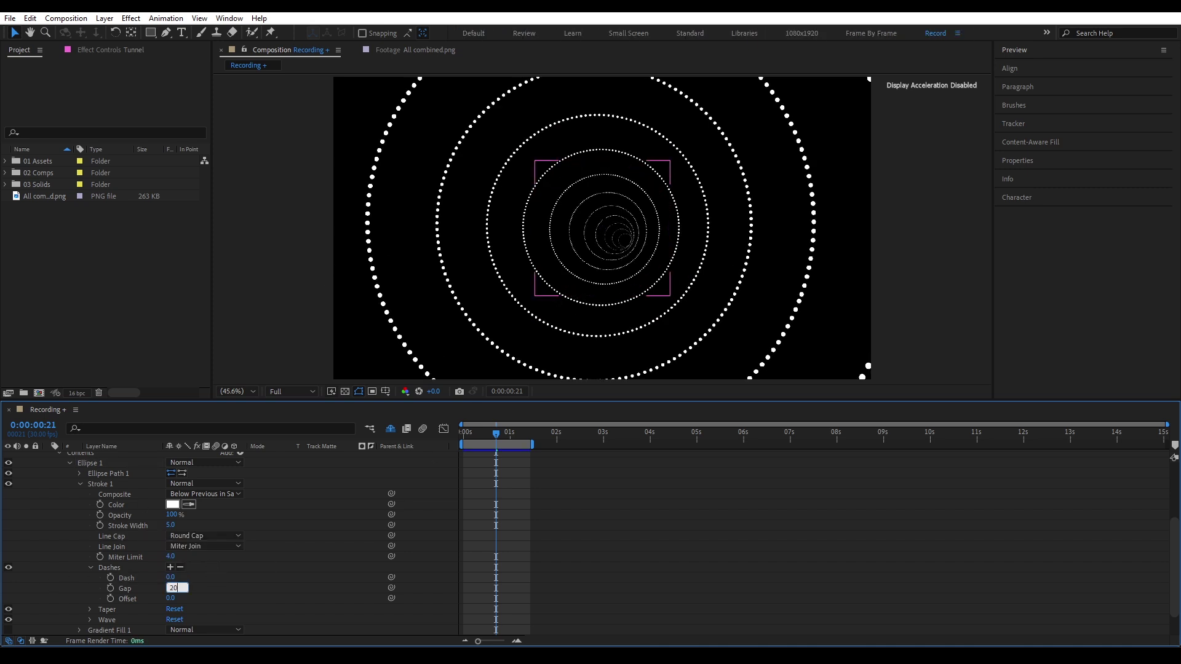
pyautogui.press('Return')
pyautogui.click(250, 585)
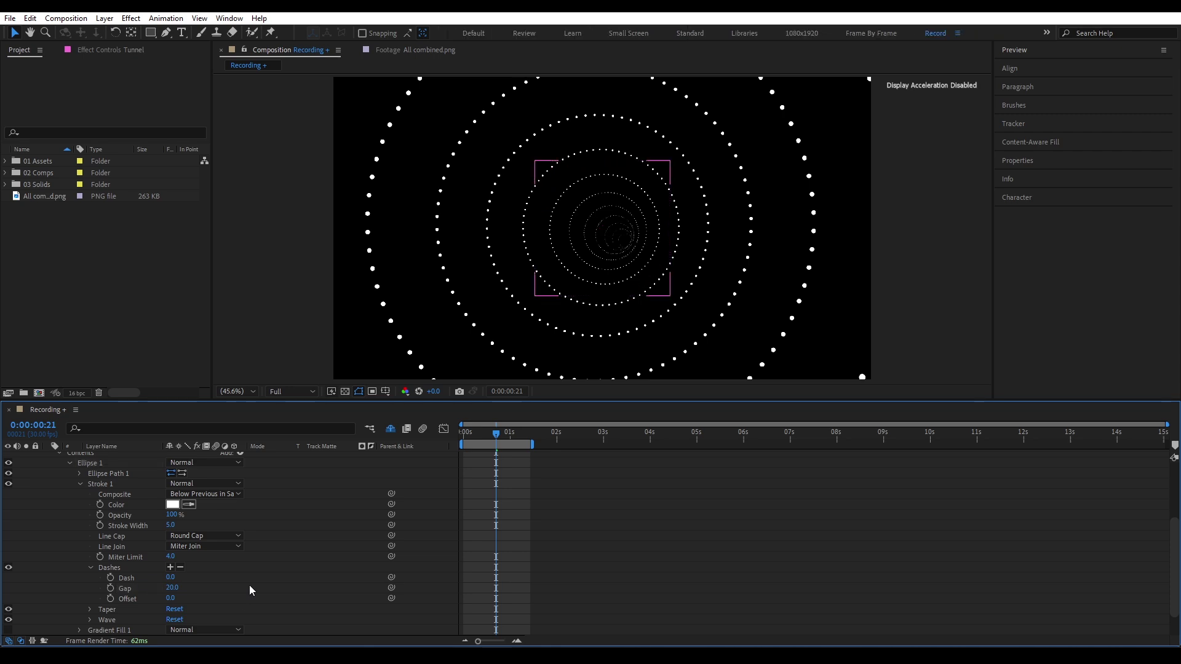
pyautogui.moveTo(169, 527); pyautogui.dragTo(200, 527)
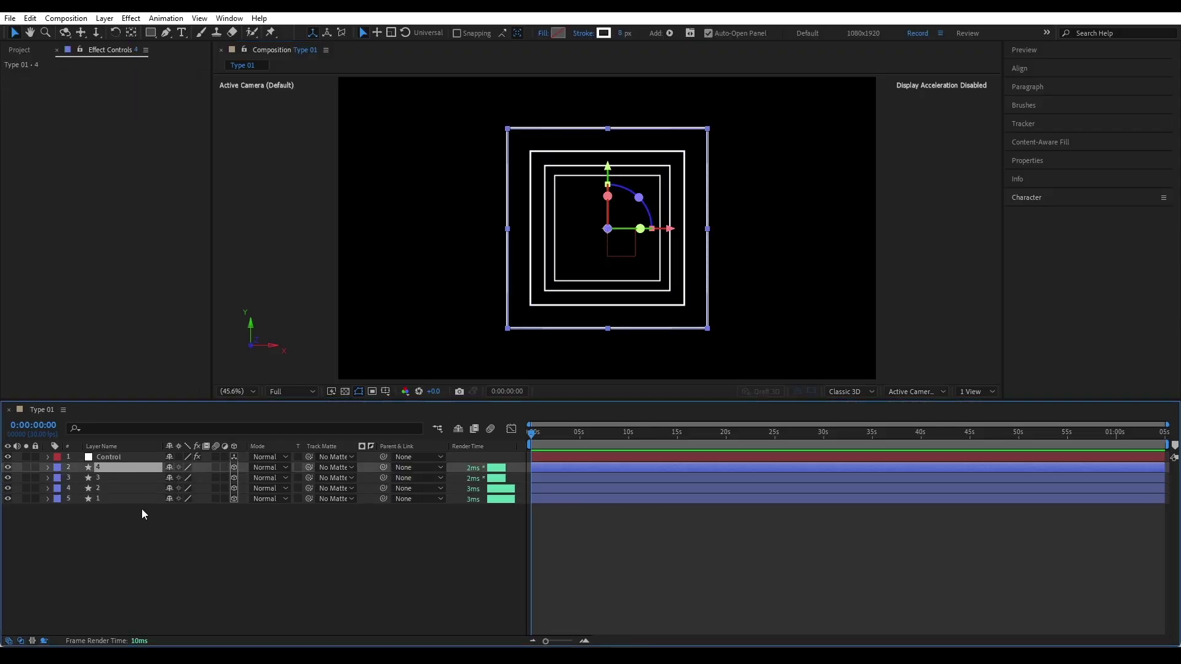
# - Select the Control layer in the Type 01 composition and adjust the value of its effect control
pyautogui.click(176, 591)
pyautogui.click(109, 457)
pyautogui.moveTo(126, 86); pyautogui.dragTo(23, 99)
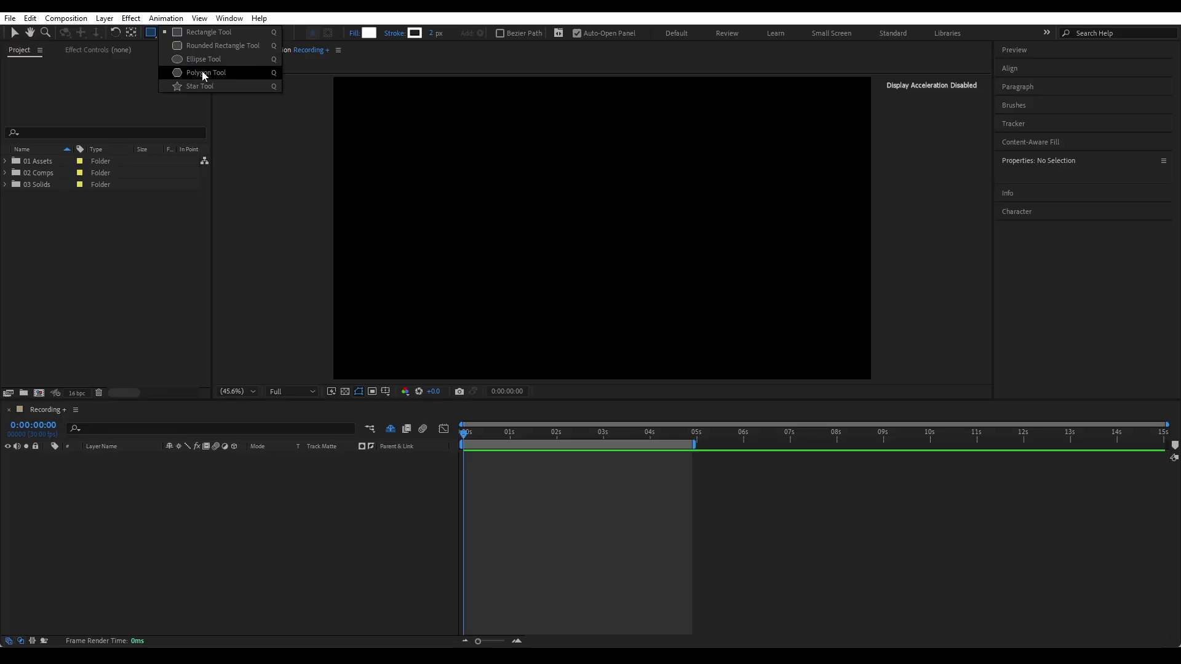
# - Draw a six-sided polygon as a new shape layer with the Polygon Tool
pyautogui.click(203, 72)
pyautogui.moveTo(552, 190)
pyautogui.mouseDown()
pyautogui.moveTo(602, 228)
pyautogui.moveTo(592, 228)
pyautogui.moveTo(603, 251)
pyautogui.mouseUp()
pyautogui.press('Up')
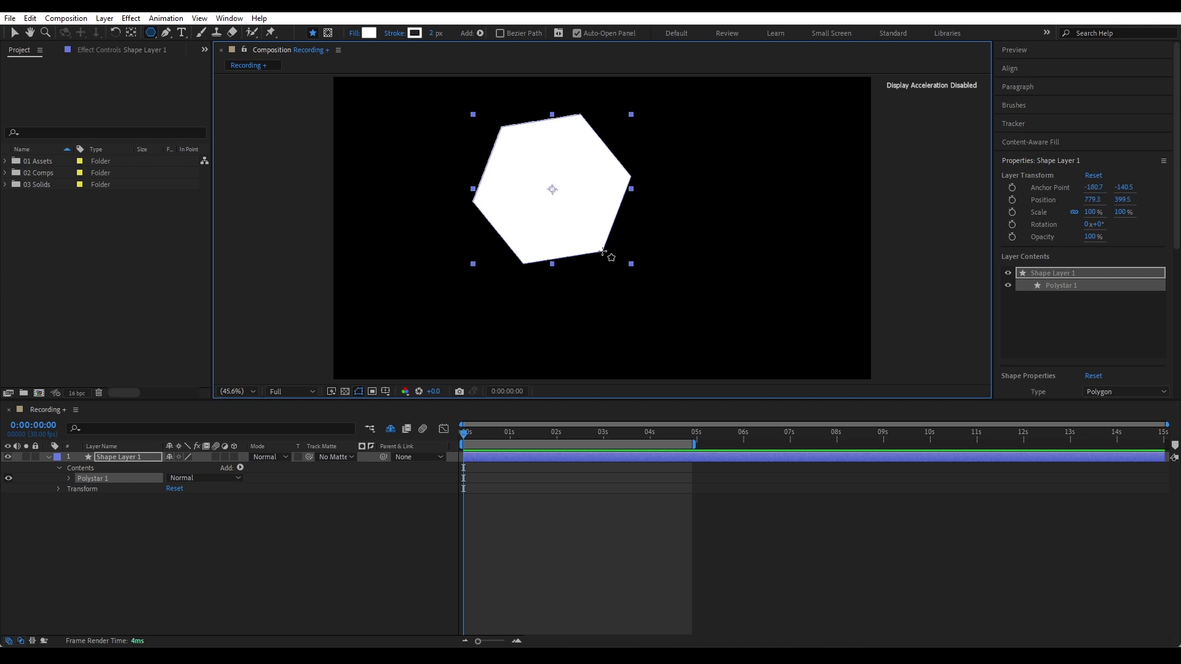
# - Centre the hexagon horizontally and vertically in the composition and expand its polystar path properties
pyautogui.click(1002, 71)
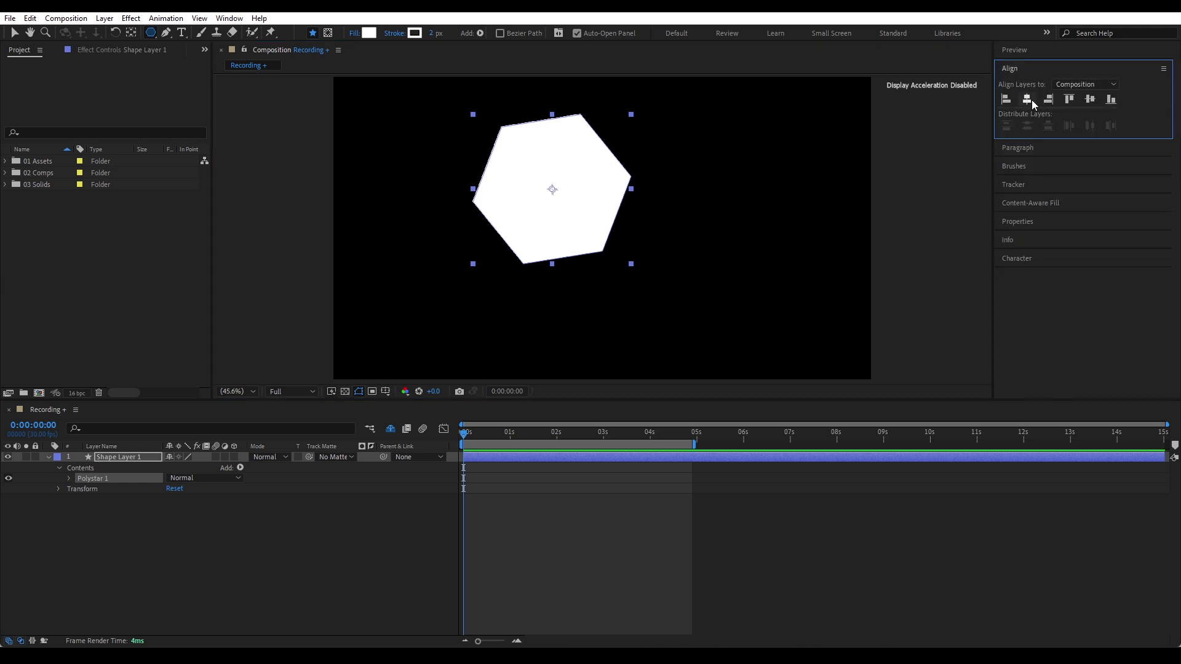
pyautogui.click(1028, 99)
pyautogui.click(1090, 100)
pyautogui.press('v')
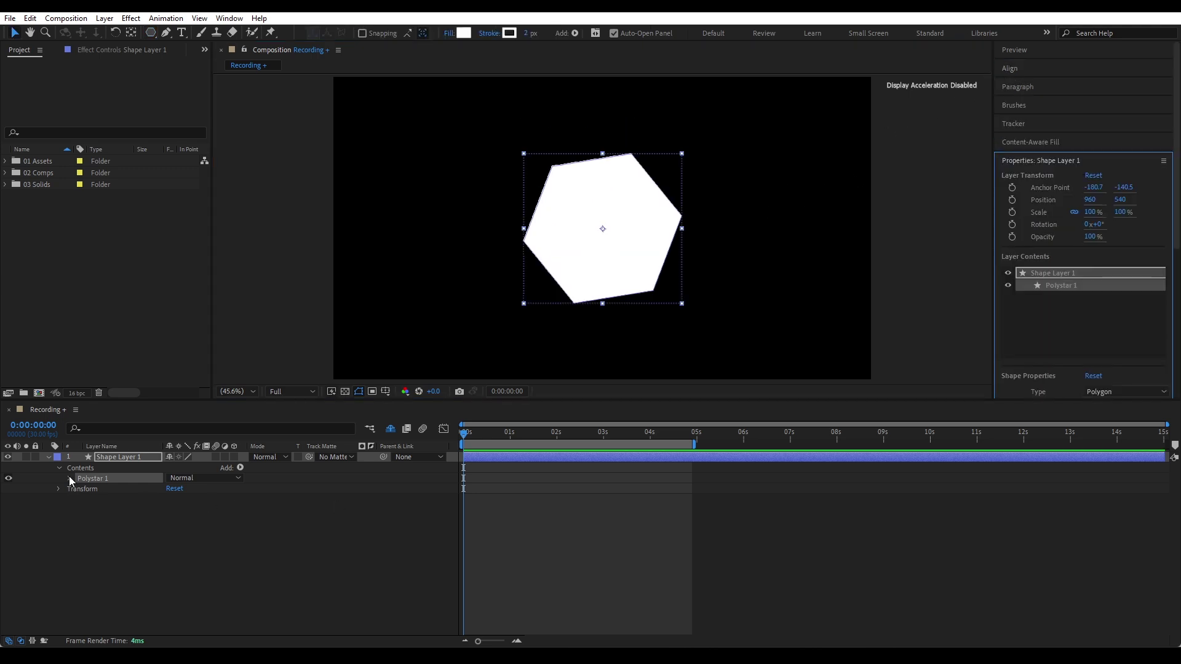
pyautogui.click(69, 478)
pyautogui.click(79, 490)
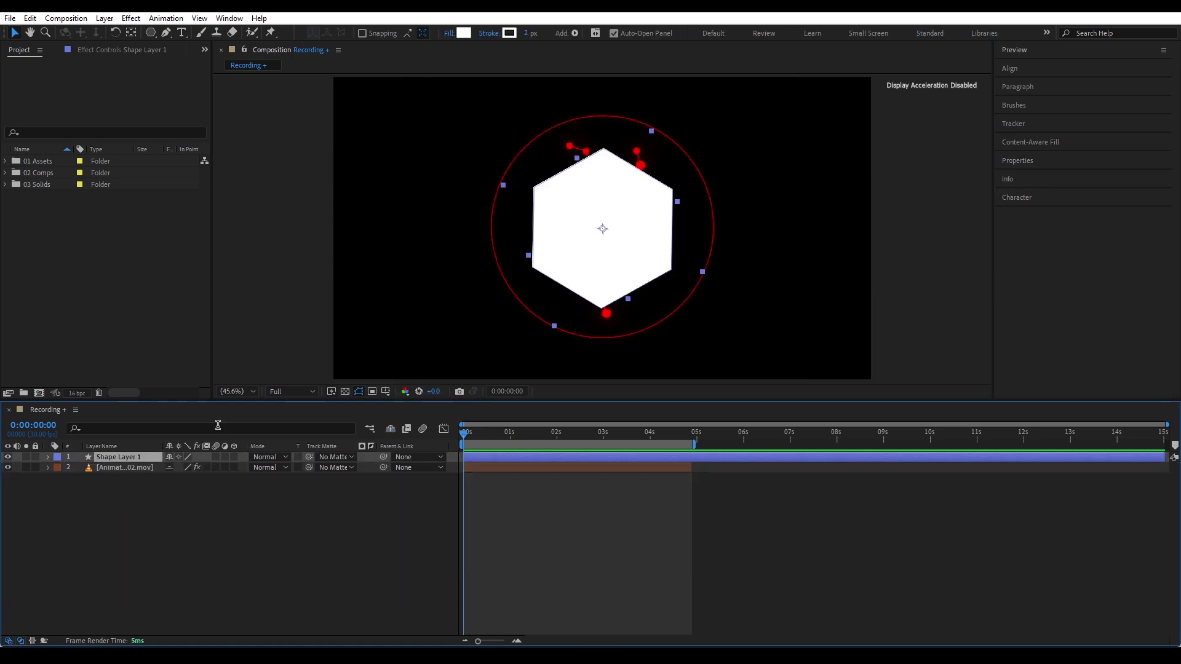
# - Position and rotate the hexagon to match the ring in the reference footage, and remove its fill so only the white stroke remains
pyautogui.scroll(3, 606, 233)
pyautogui.scroll(-1, 611, 236)
pyautogui.moveTo(612, 242); pyautogui.dragTo(693, 193)
pyautogui.press('w')
pyautogui.press('v')
pyautogui.keyDown('alt'); pyautogui.click(463, 33); pyautogui.keyUp('alt')
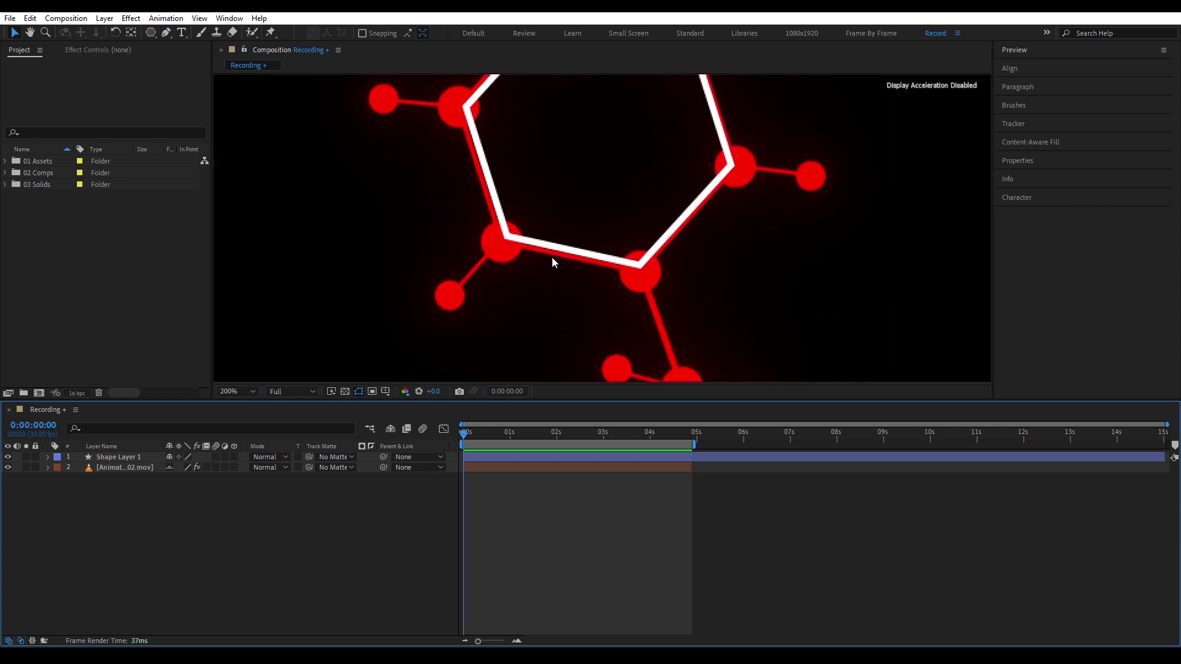
# - Hide the Animation 02.mov reference layer beneath the hexagon
pyautogui.scroll(-5, 548, 272)
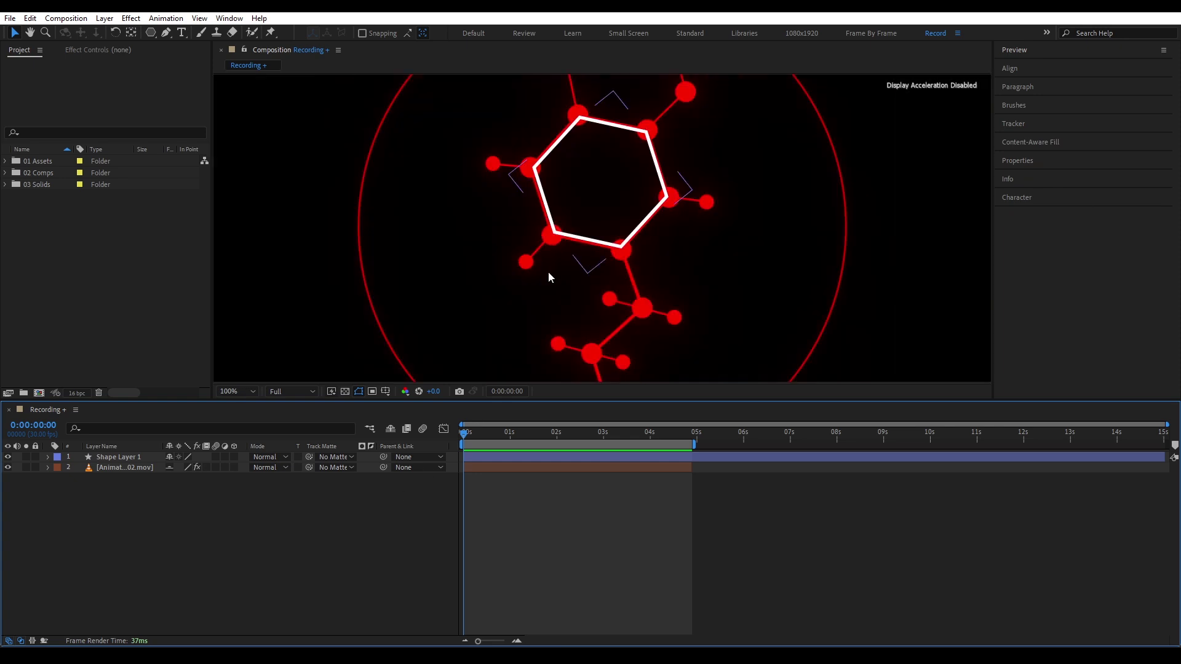
pyautogui.click(236, 391)
pyautogui.click(241, 423)
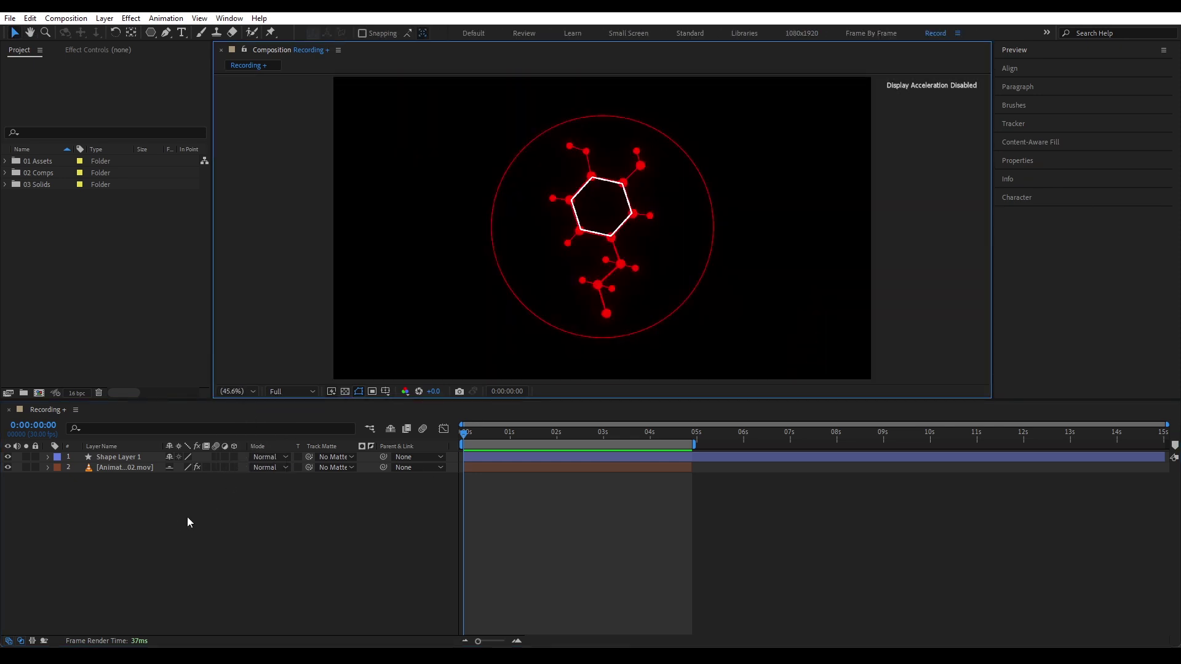
pyautogui.click(7, 468)
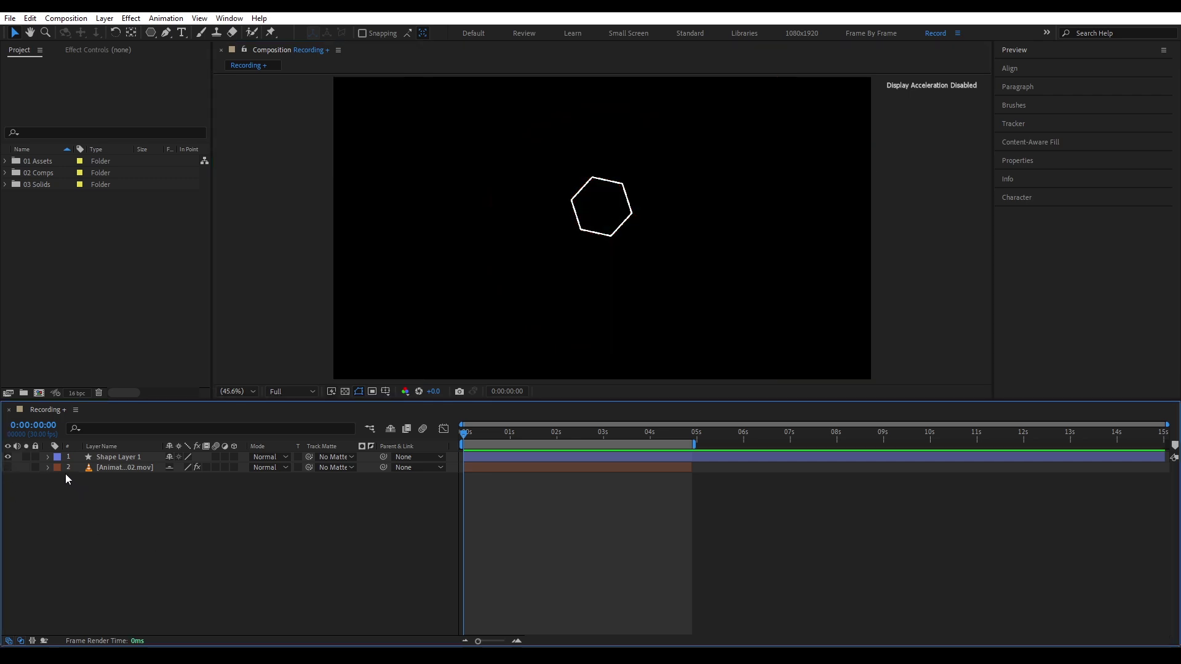
# - Convert the hexagon's Polystar Path 1 in Shape Layer 1 to a Bezier path
pyautogui.click(48, 457)
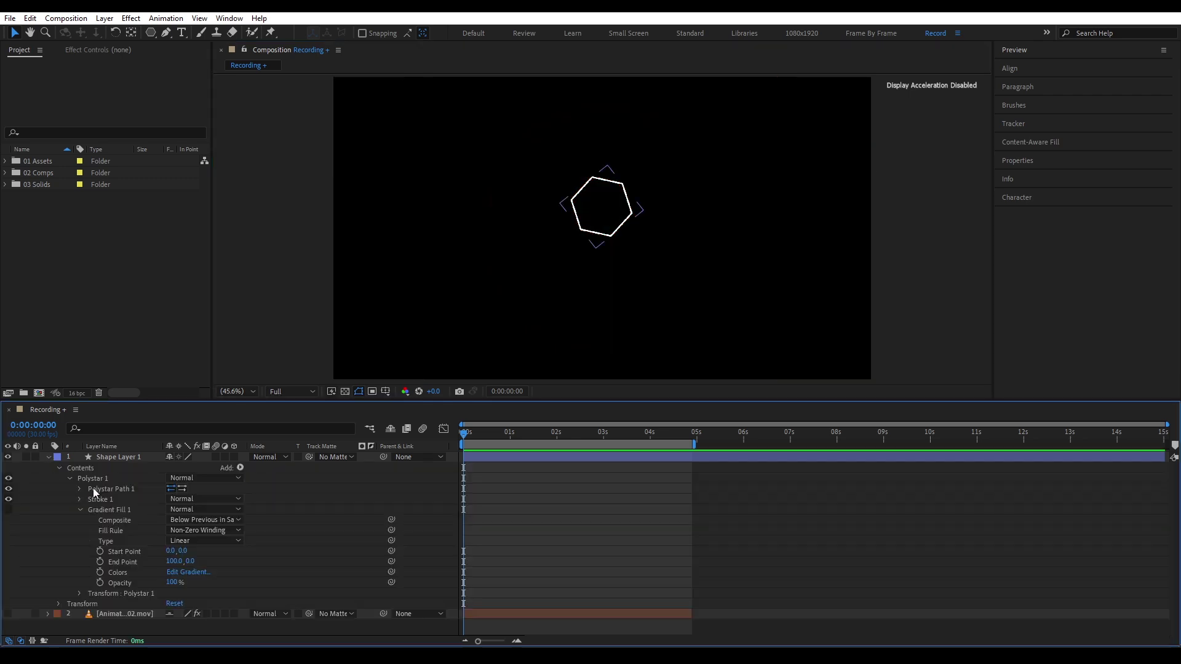
pyautogui.click(97, 492)
pyautogui.rightClick(111, 494)
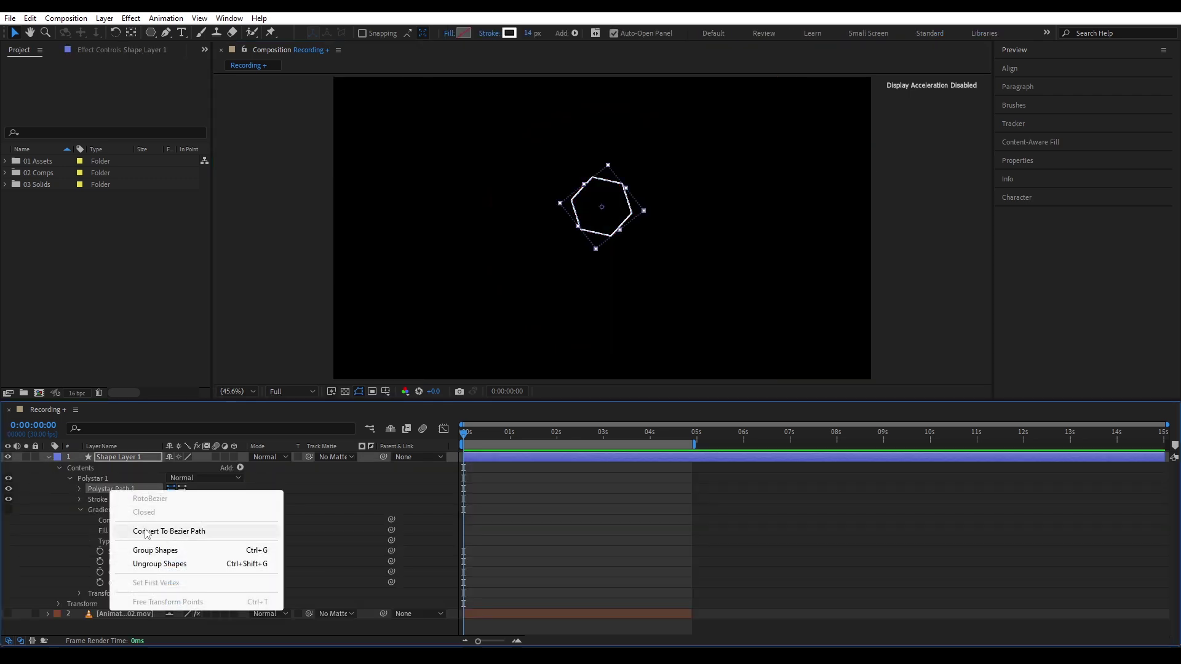
pyautogui.click(167, 531)
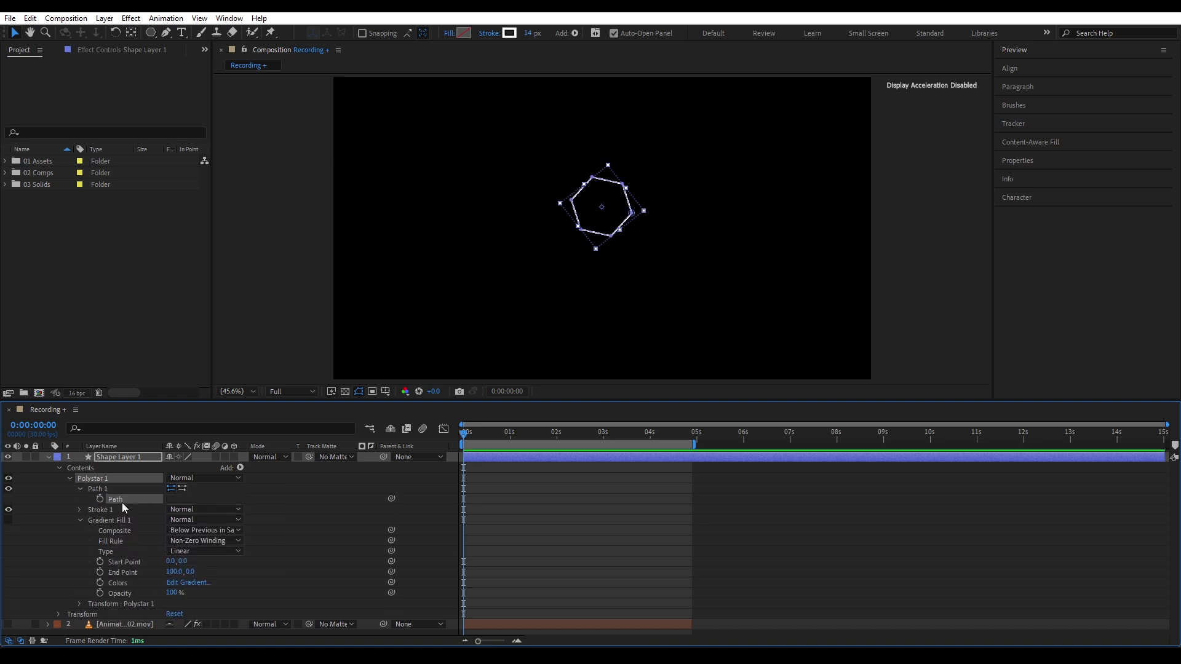
# - Use Create Nulls From Paths on the hexagon's Path 1 to create Nulls Follow Points, and close the script window
pyautogui.click(98, 488)
pyautogui.click(227, 18)
pyautogui.scroll(-7, 291, 498)
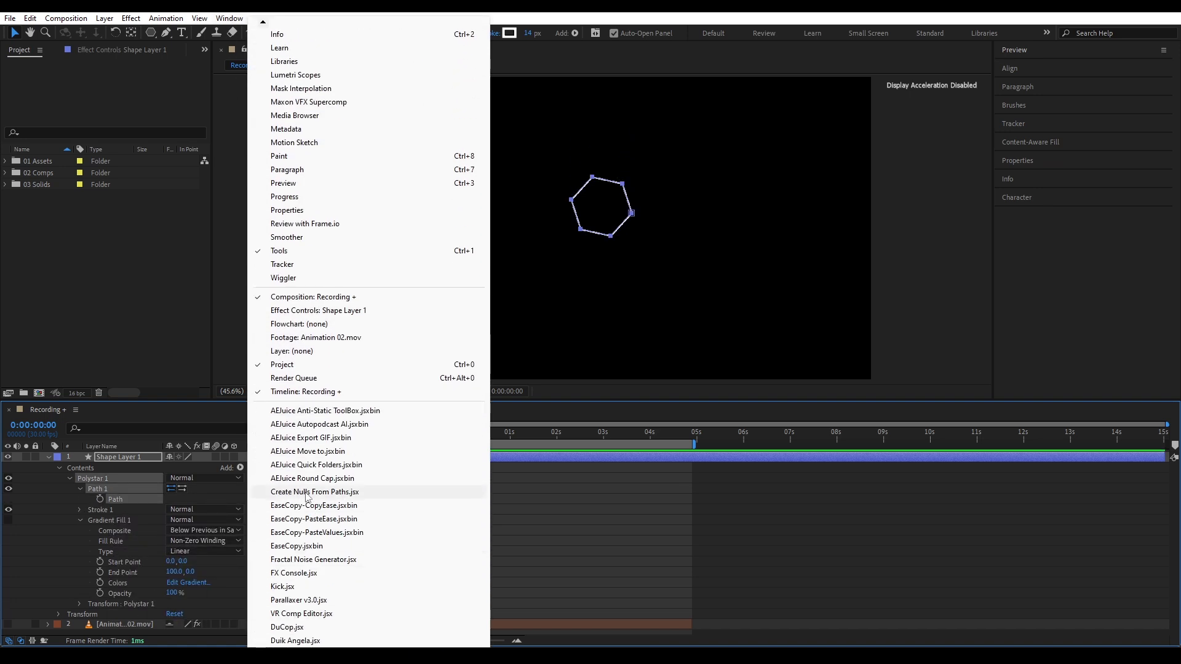
pyautogui.click(327, 492)
pyautogui.moveTo(227, 85); pyautogui.dragTo(750, 288)
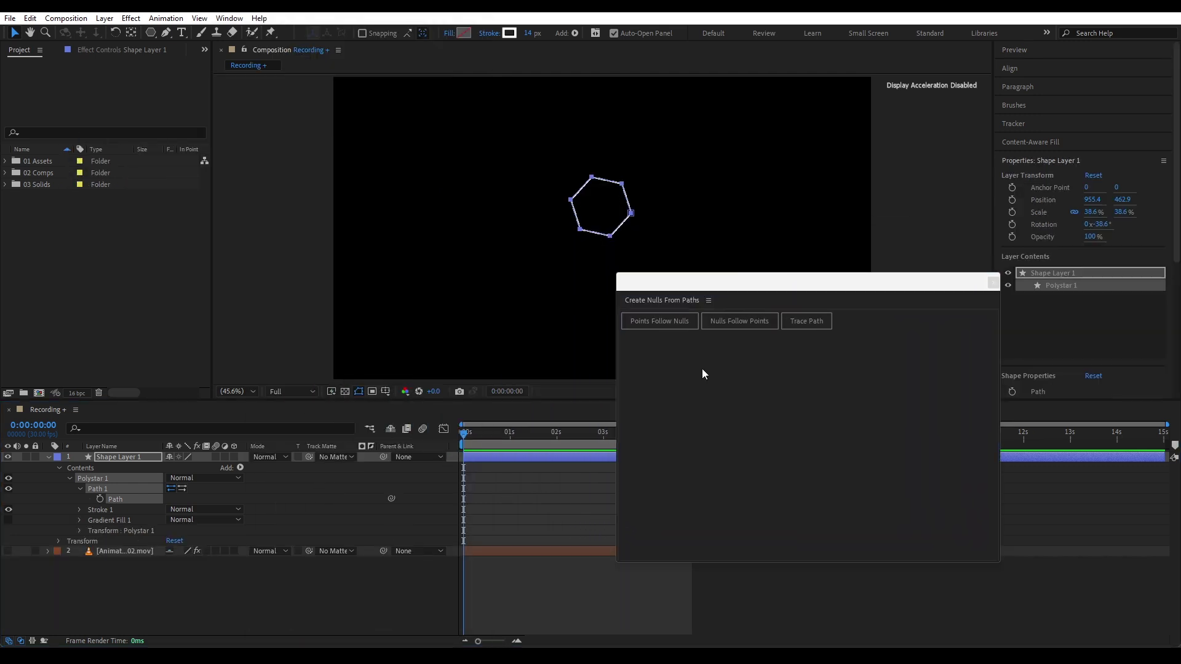
pyautogui.click(739, 323)
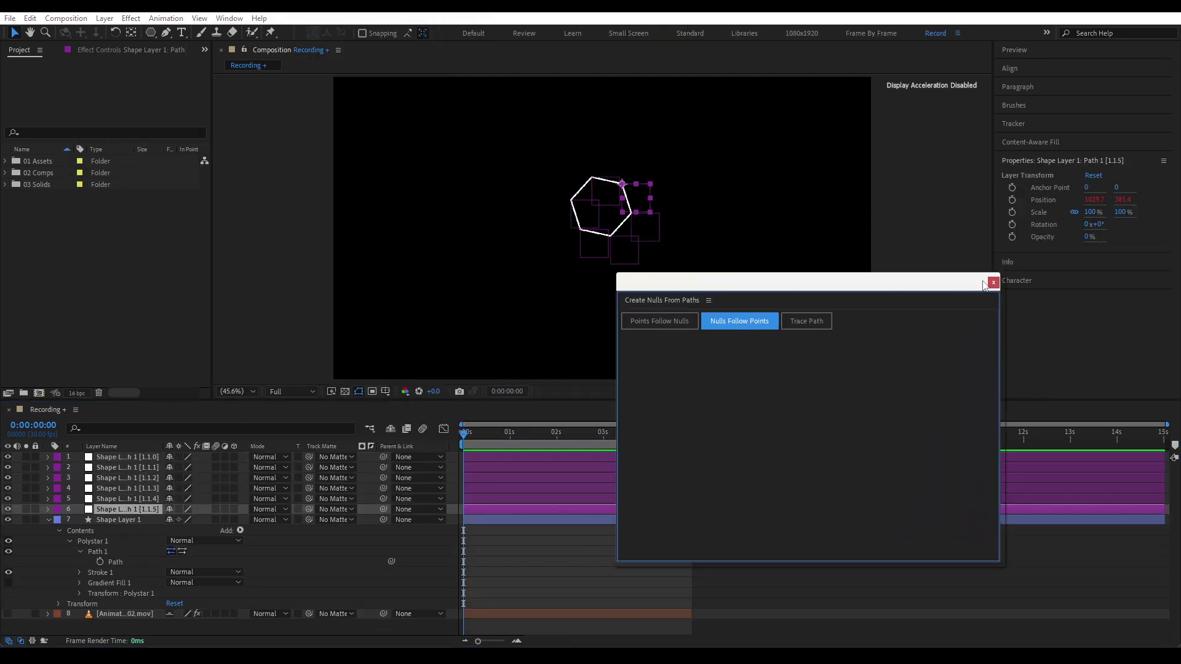
pyautogui.click(993, 283)
# - Select the six path nulls and inspect their placement at the hexagon's vertices
pyautogui.scroll(2, 607, 208)
pyautogui.moveTo(202, 455); pyautogui.dragTo(202, 505)
pyautogui.scroll(2, 582, 265)
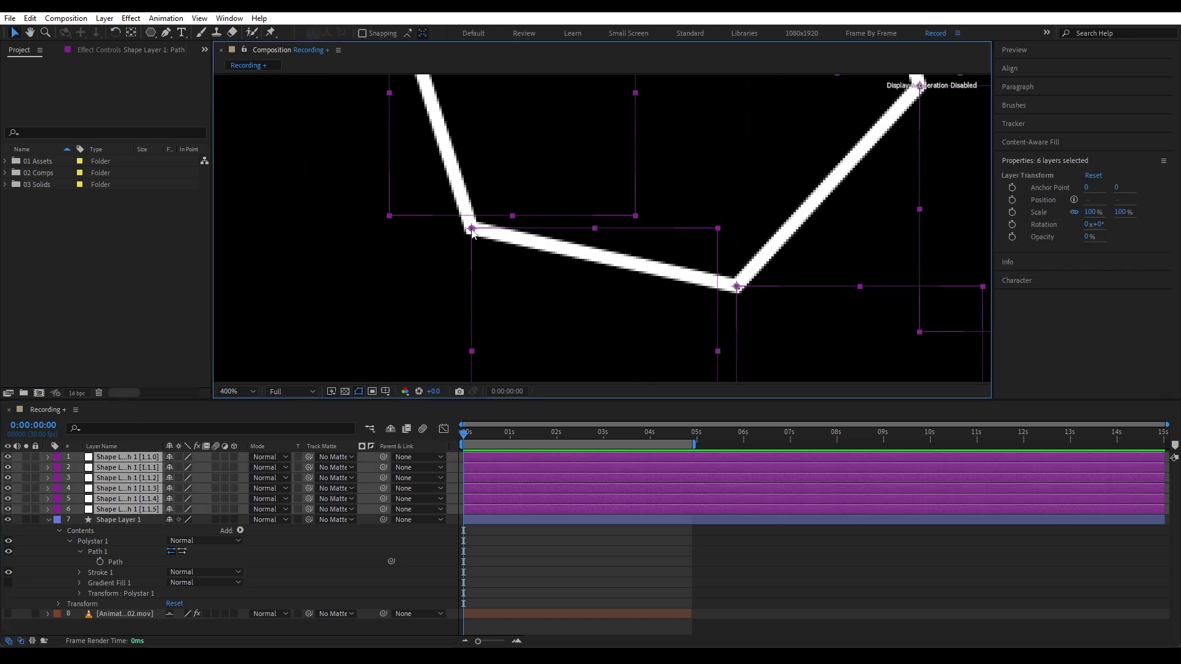
pyautogui.scroll(-1, 627, 258)
pyautogui.moveTo(573, 119); pyautogui.dragTo(531, 219)
pyautogui.click(232, 392)
# - Draw a white circle about 149 px wide named Circle[hex] and parent it to the first path null, at that null's location
pyautogui.moveTo(470, 183); pyautogui.dragTo(504, 216)
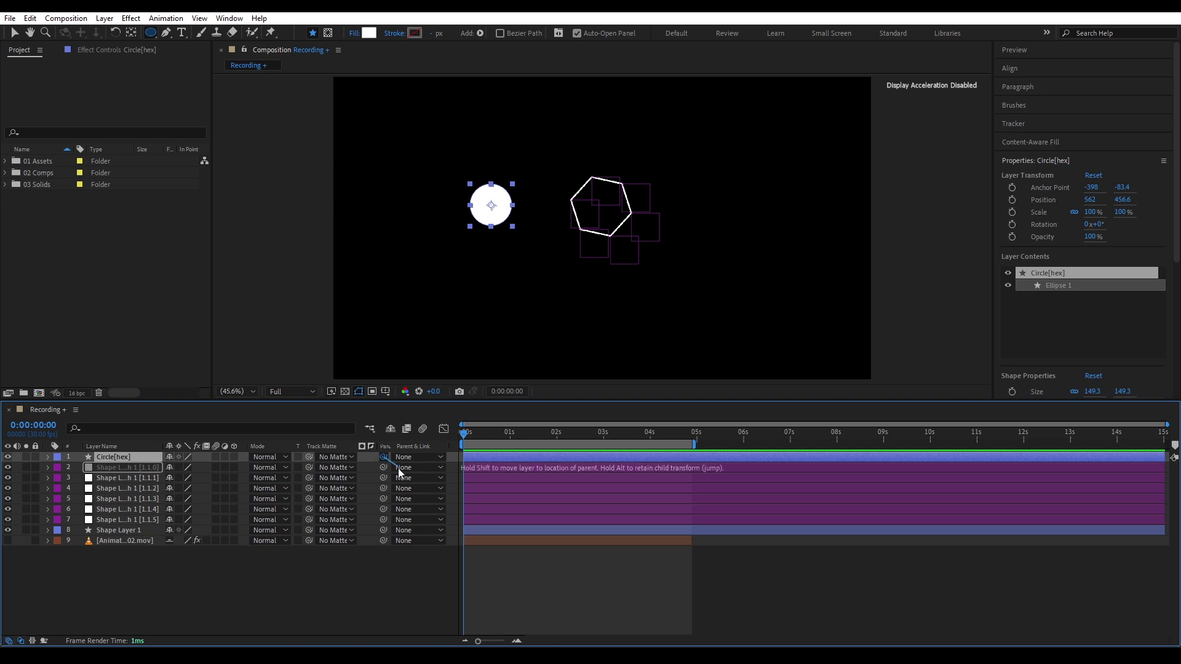
pyautogui.moveTo(383, 457); pyautogui.dragTo(395, 465)
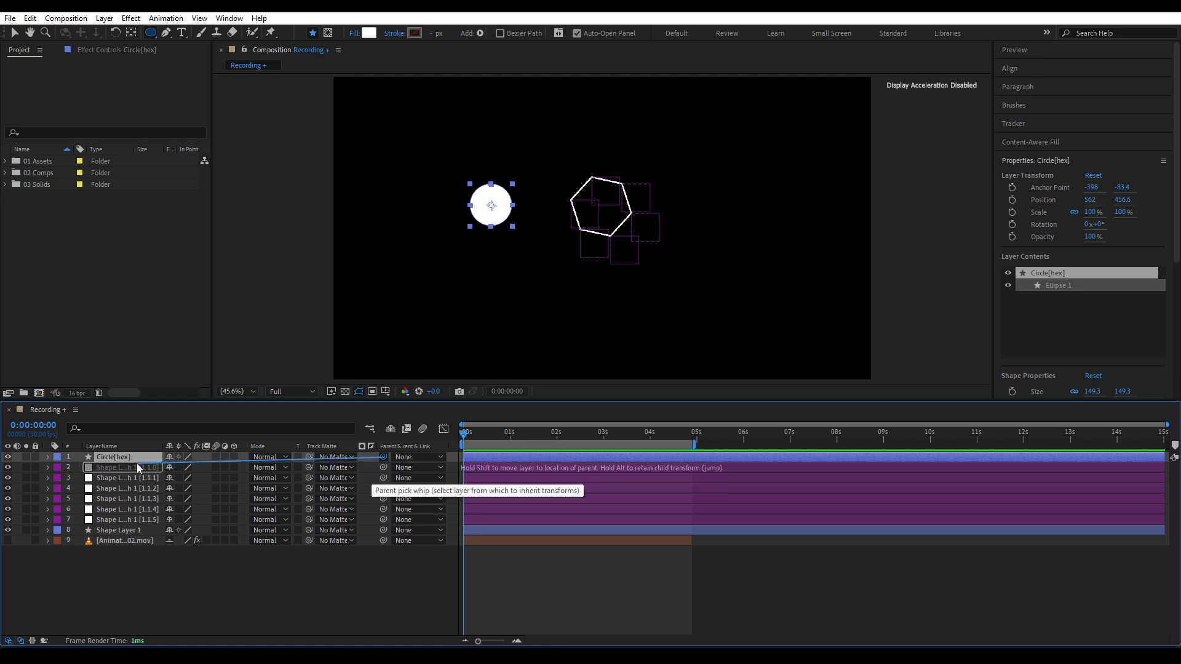
pyautogui.moveTo(137, 469); pyautogui.dragTo(136, 470)
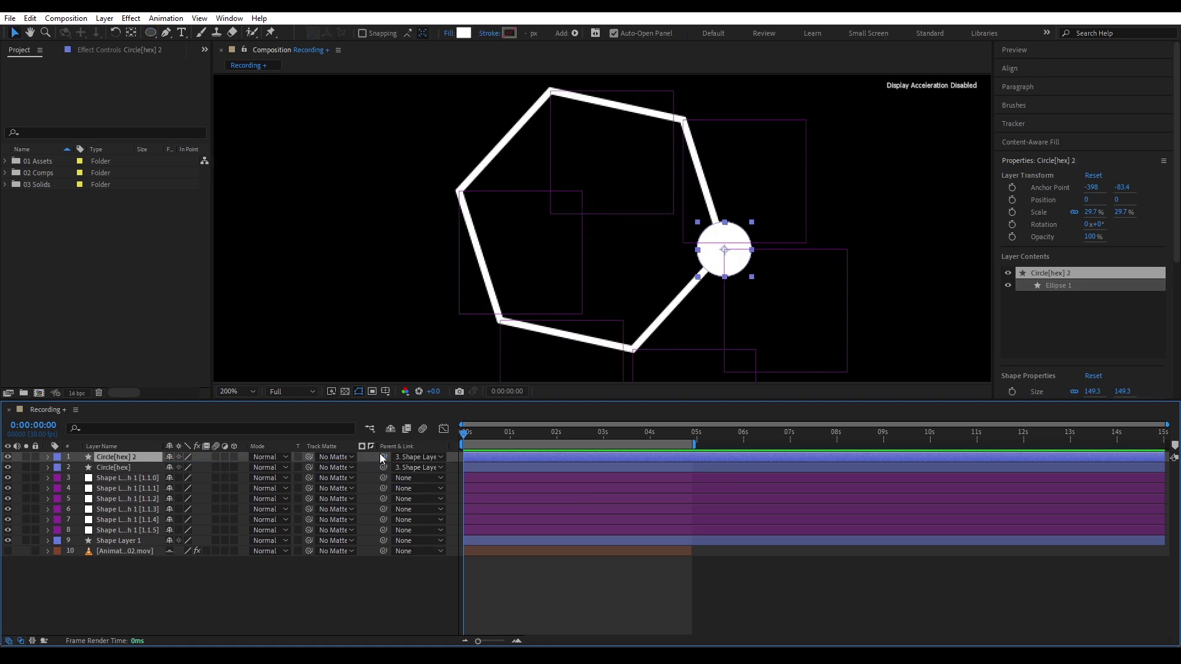
# - Duplicate the Circle[hex] layer for the remaining hexagon vertices and parent each of the five copies to its own path null
pyautogui.moveTo(383, 457); pyautogui.dragTo(133, 489)
pyautogui.hotkey('ctrl', 'd')
pyautogui.moveTo(383, 456); pyautogui.dragTo(133, 572)
pyautogui.hotkey('ctrl', 'd')
pyautogui.hotkey('ctrl', 'd')
pyautogui.hotkey('ctrl', 'd')
pyautogui.click(237, 391)
pyautogui.click(239, 405)
pyautogui.keyDown('shift'); pyautogui.click(117, 509); pyautogui.keyUp('shift')
pyautogui.click(419, 457)
pyautogui.click(403, 249)
# - Set the scale of the five duplicated circle layers, Circle[hex] 2 to 6, to 29.7%
pyautogui.click(117, 499)
pyautogui.keyDown('shift'); pyautogui.click(117, 457); pyautogui.keyUp('shift')
pyautogui.press('s')
pyautogui.click(184, 468)
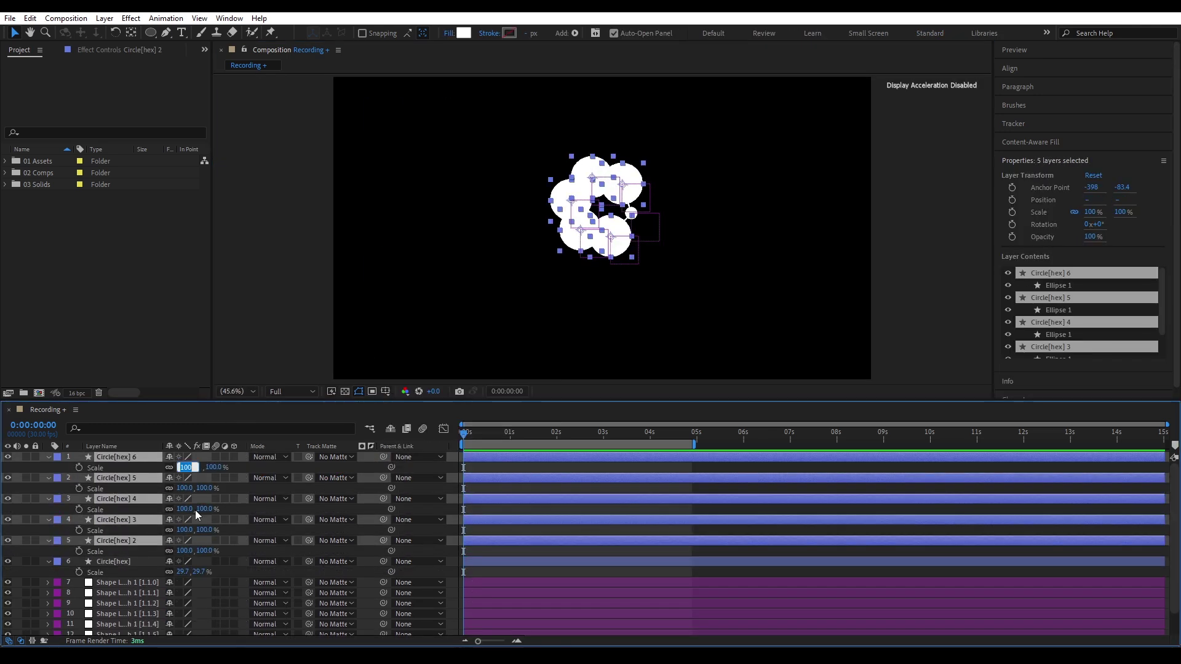
pyautogui.write('29.7')
pyautogui.press('Return')
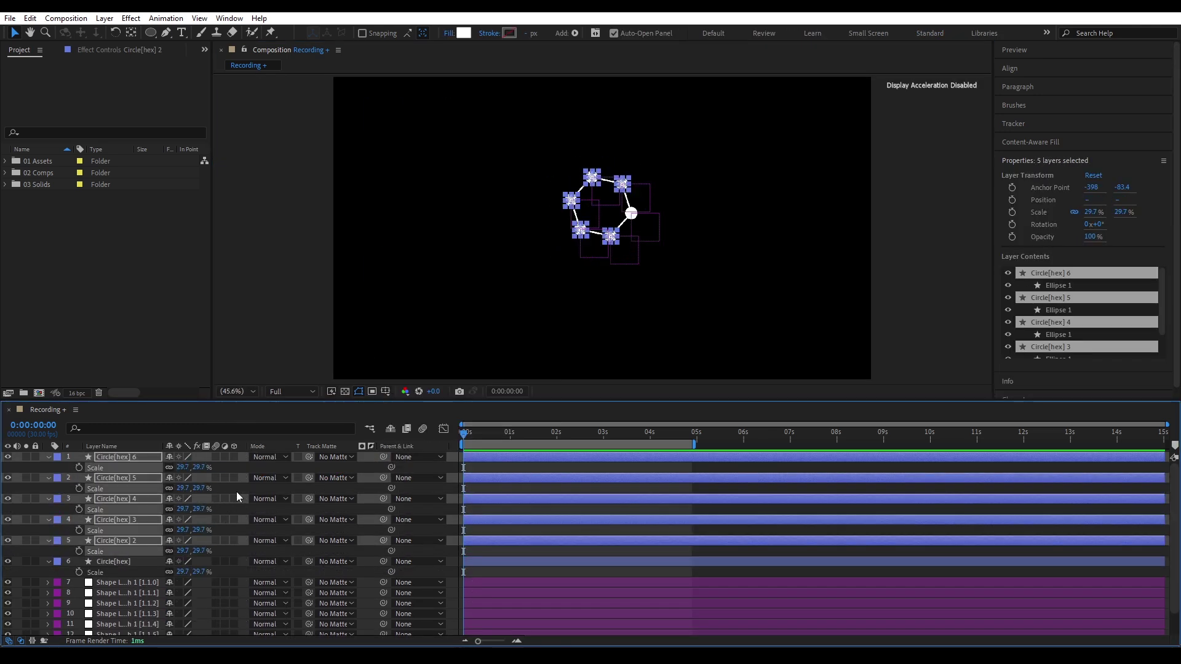
# - Draw the branch lines extending outward from the hexagon's vertices to build the molecule structure
pyautogui.click(376, 326)
pyautogui.click(237, 391)
pyautogui.click(244, 403)
pyautogui.scroll(4, 473, 304)
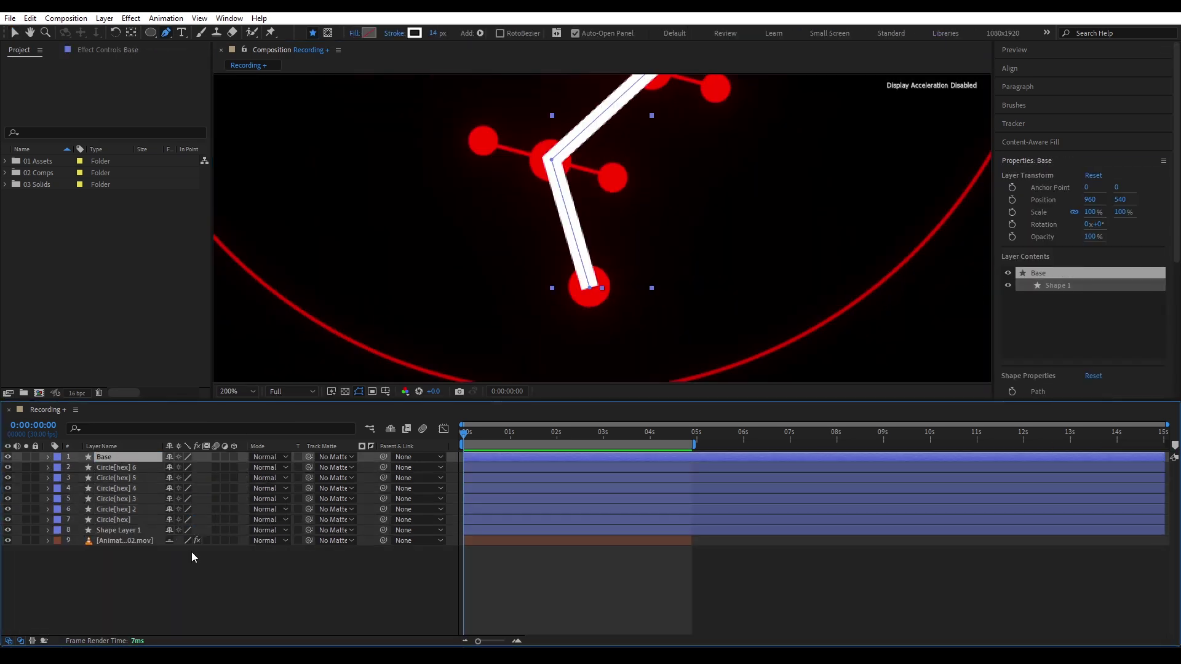
pyautogui.click(483, 140)
pyautogui.click(612, 177)
pyautogui.click(625, 262)
pyautogui.click(533, 187)
pyautogui.click(617, 201)
pyautogui.click(482, 232)
pyautogui.click(522, 194)
pyautogui.click(414, 216)
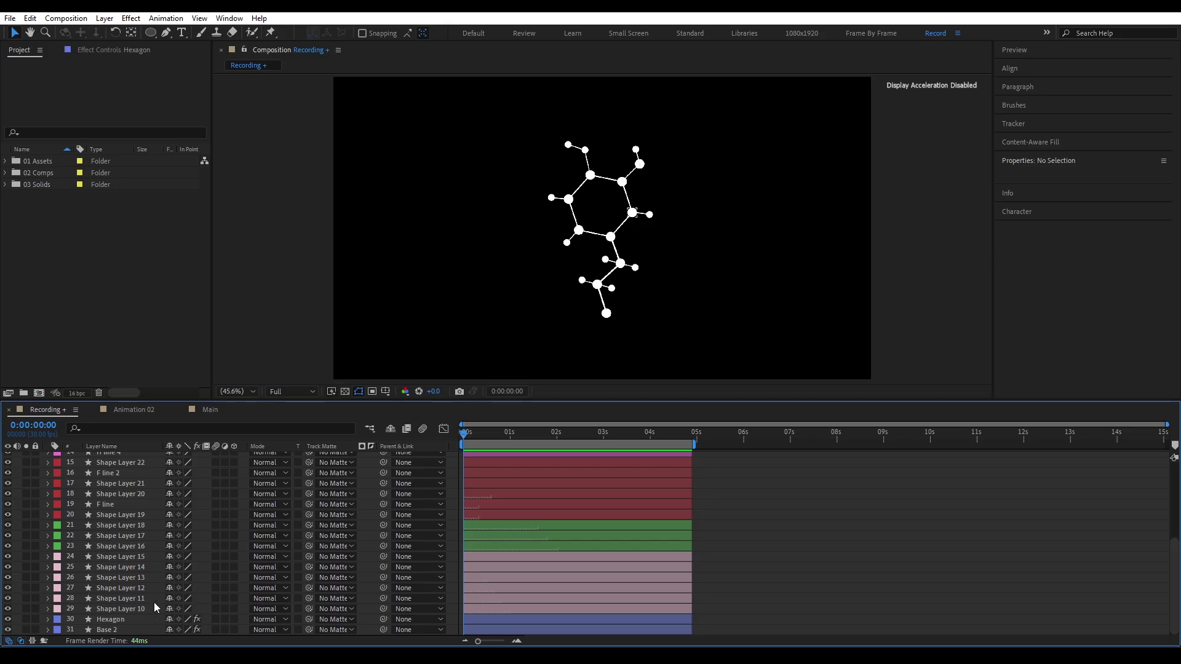
# - Solo the Hexagon layer and turn off Show Layer Controls
pyautogui.click(124, 616)
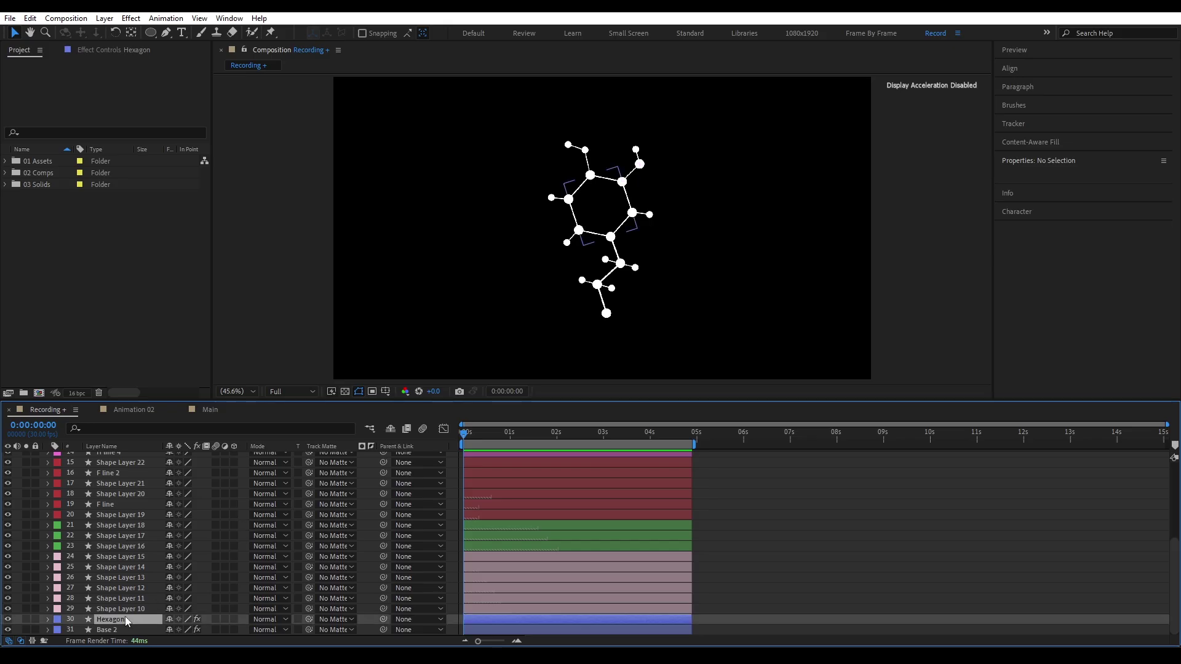
pyautogui.click(26, 619)
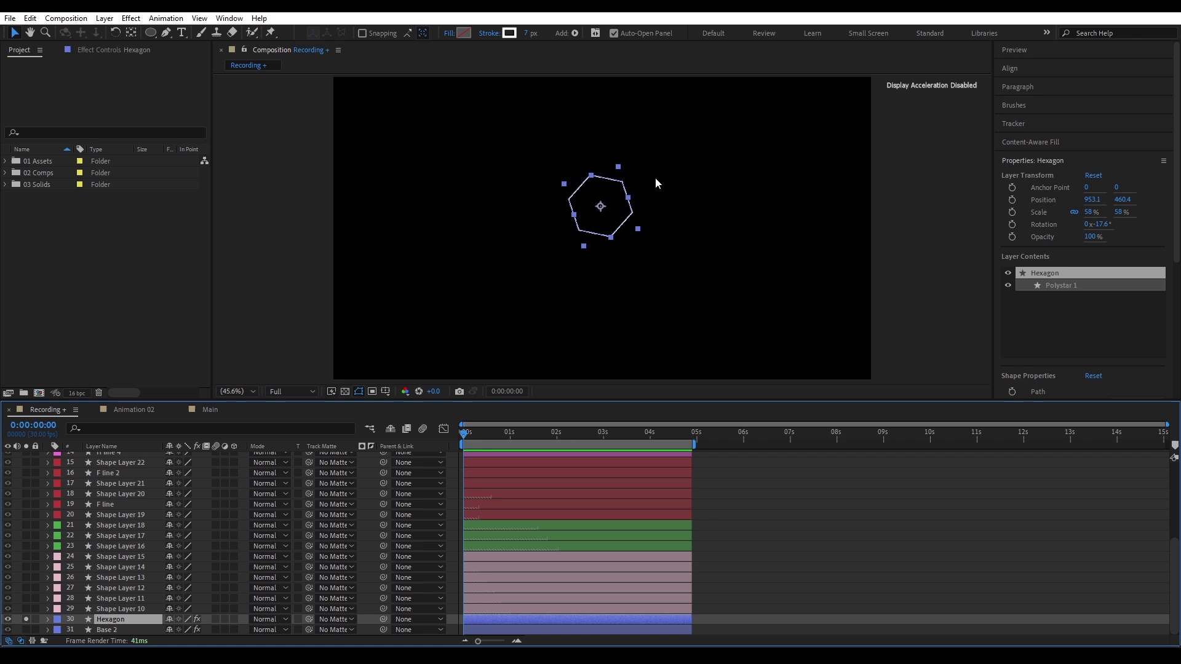
pyautogui.click(199, 18)
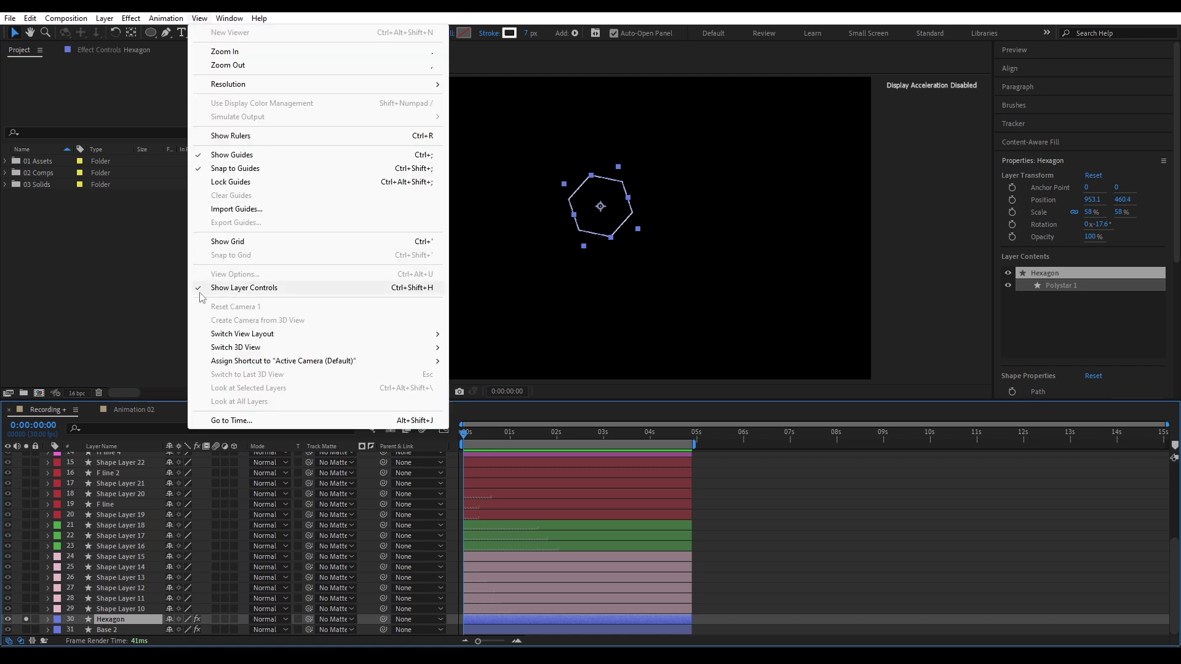
pyautogui.click(237, 289)
# - Add Trim Paths to the Hexagon layer and expand its properties
pyautogui.click(575, 32)
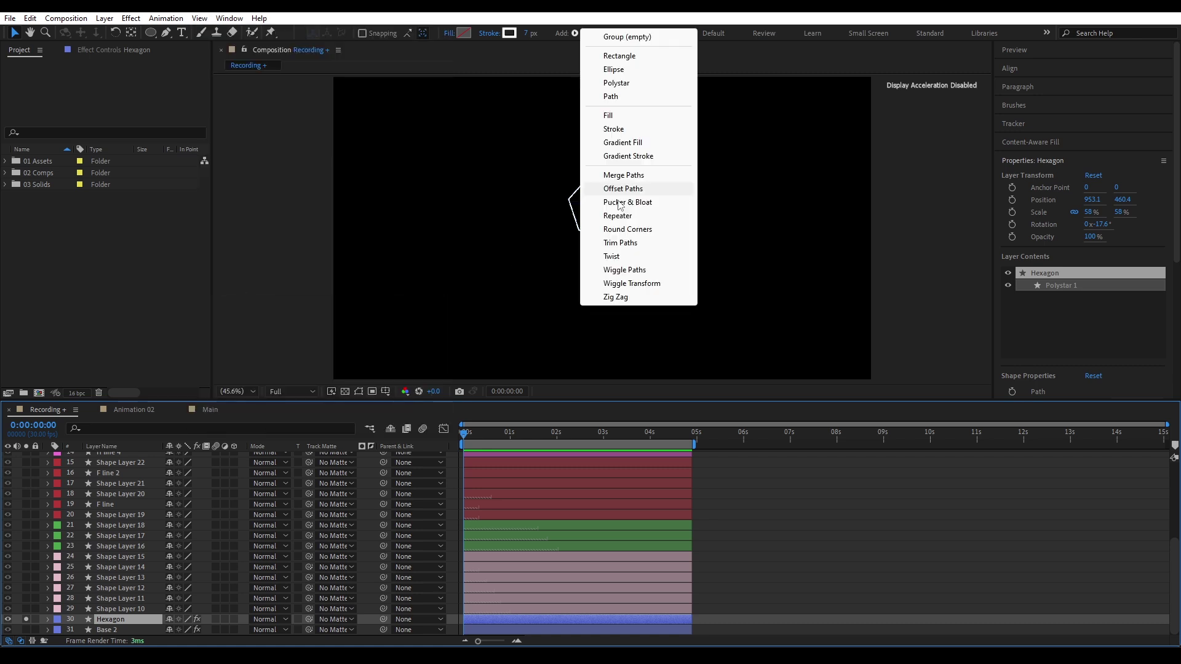
pyautogui.click(621, 243)
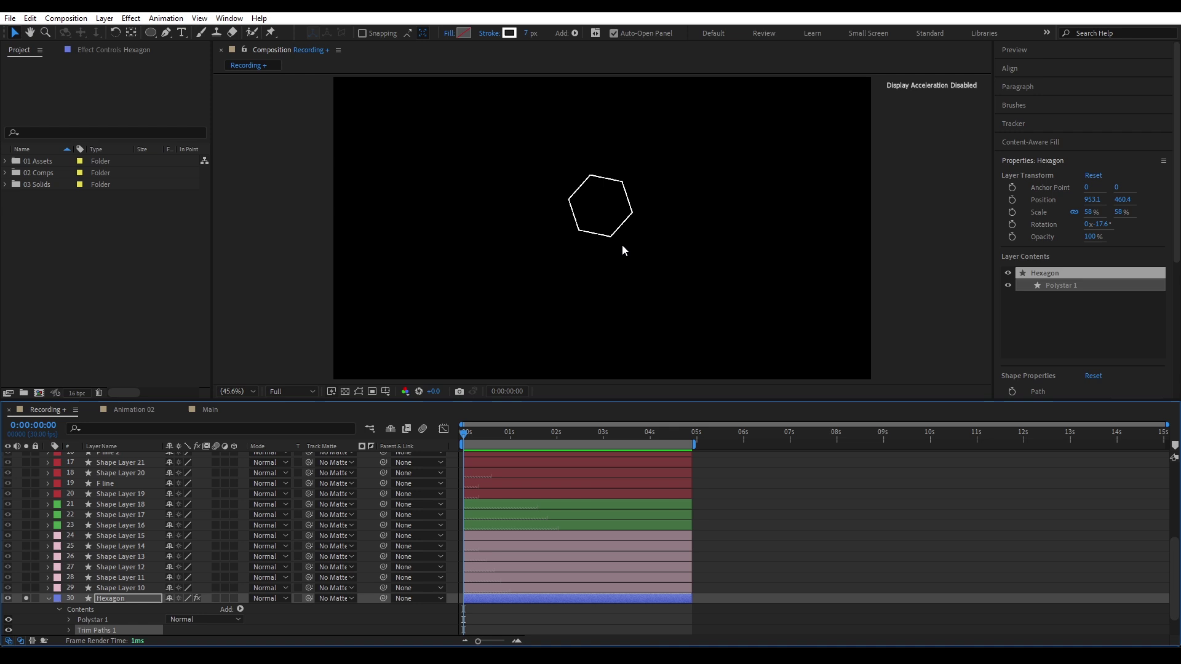
pyautogui.scroll(-2, 110, 621)
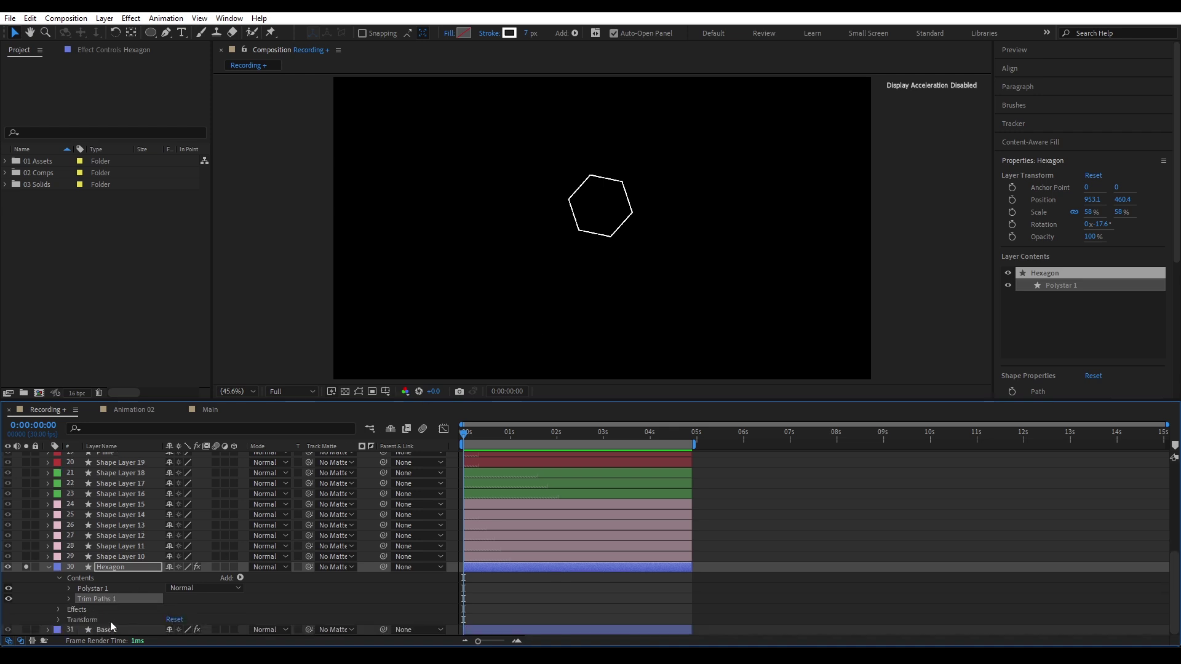
pyautogui.click(68, 599)
pyautogui.scroll(-2, 115, 599)
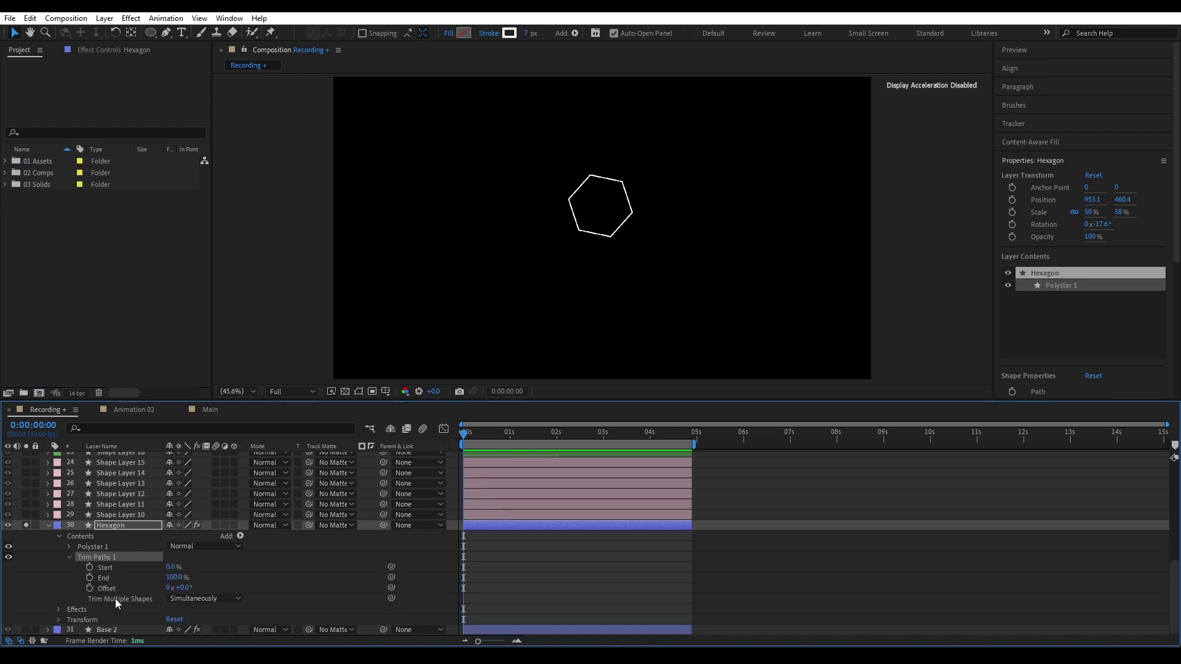
# - Set the End value of the Hexagon layer's Trim Paths to 0%
pyautogui.moveTo(174, 577); pyautogui.dragTo(151, 579)
pyautogui.click(174, 577)
pyautogui.write('0')
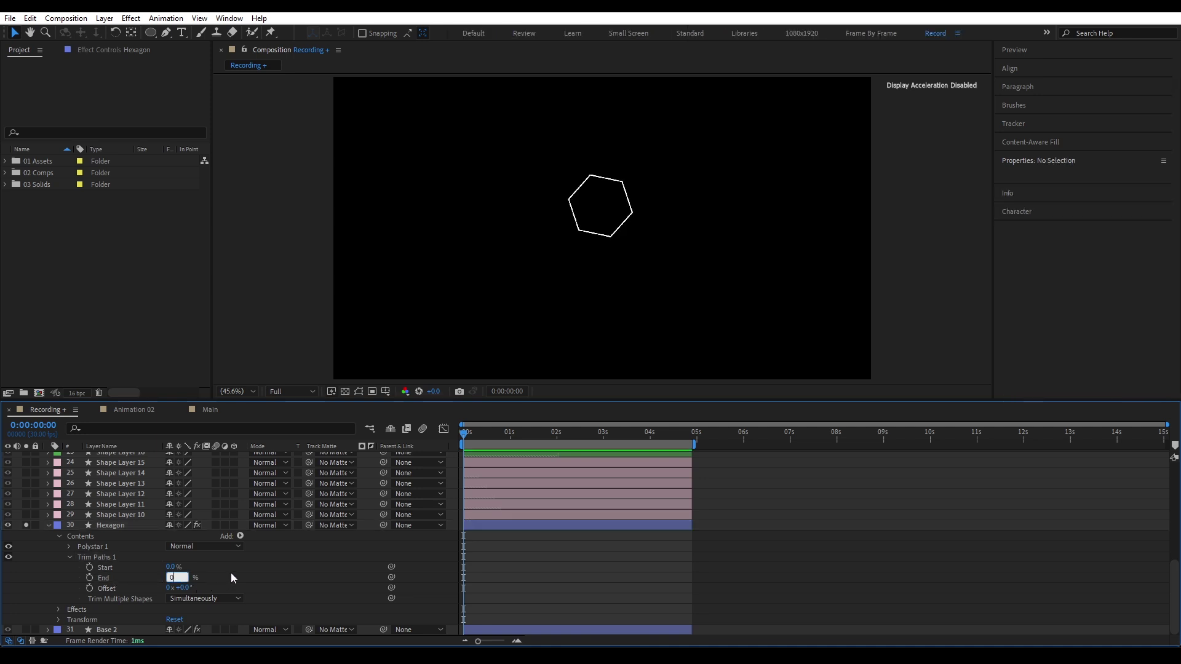
pyautogui.click(231, 579)
# - Keyframe the Hexagon's Trim Paths Start at 0% on the first frame and 100% at 0:00:01:03
pyautogui.click(89, 567)
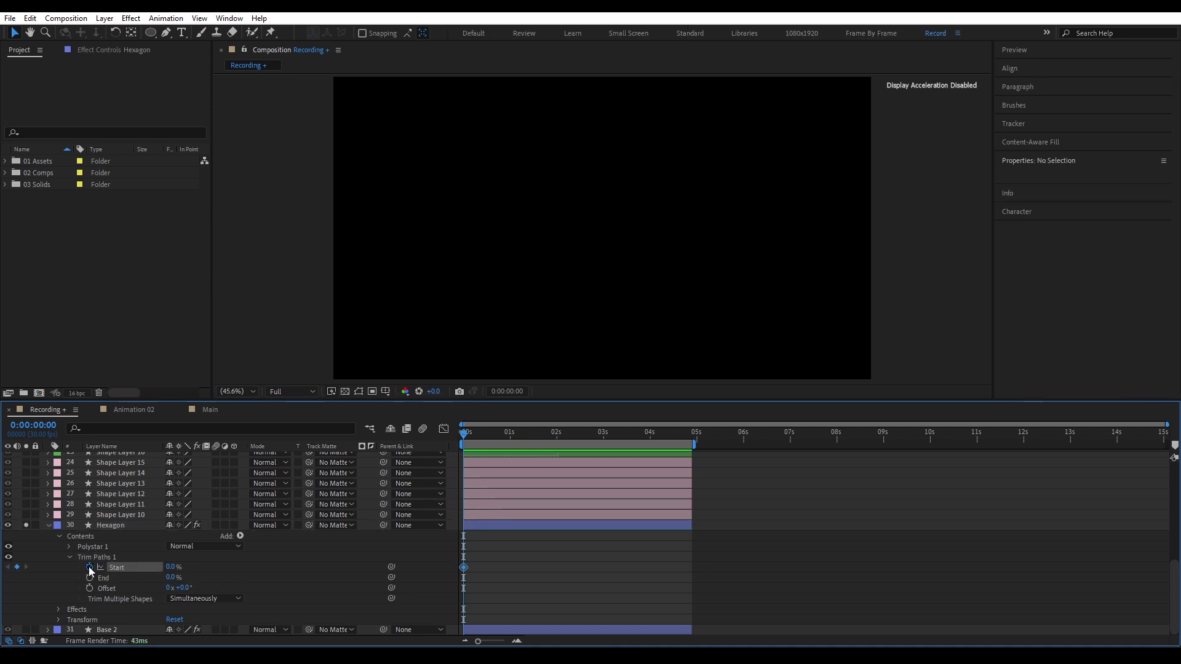
pyautogui.moveTo(465, 433); pyautogui.dragTo(501, 437)
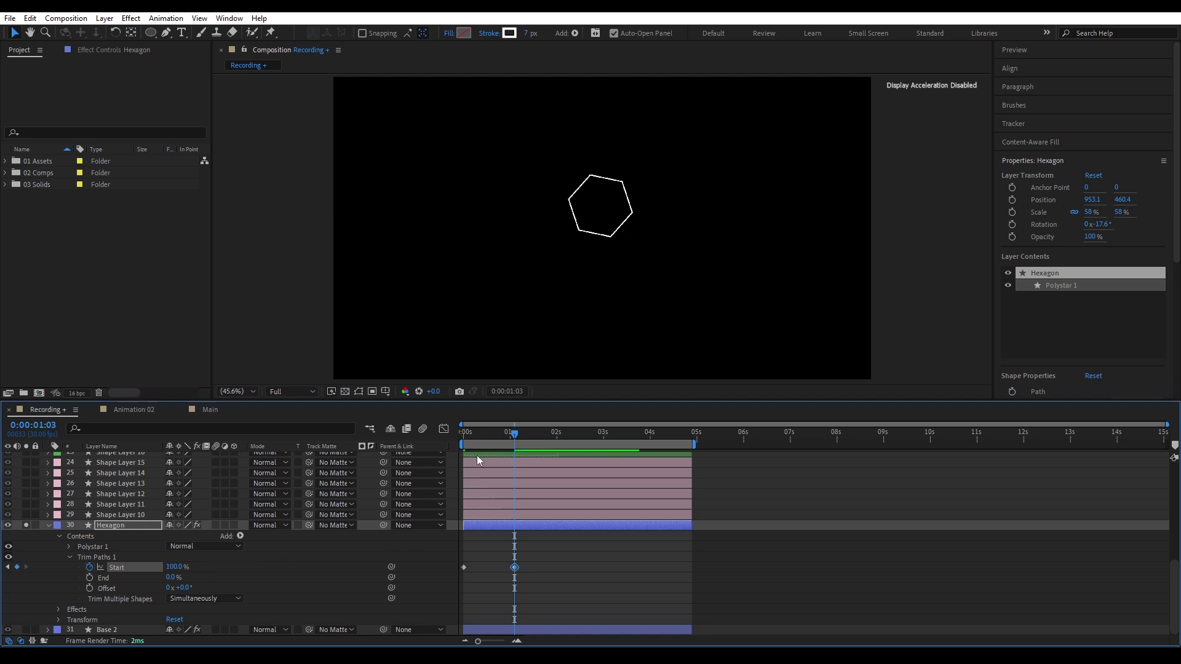
pyautogui.moveTo(500, 436)
pyautogui.mouseDown()
pyautogui.moveTo(466, 438)
pyautogui.moveTo(518, 456)
pyautogui.mouseUp()
# - Solo the six circle layers on the hexagon corners, select Shape Layer 15 to Shape Layer 10 and show their Scale
pyautogui.scroll(2, 185, 542)
pyautogui.moveTo(24, 545); pyautogui.dragTo(26, 497)
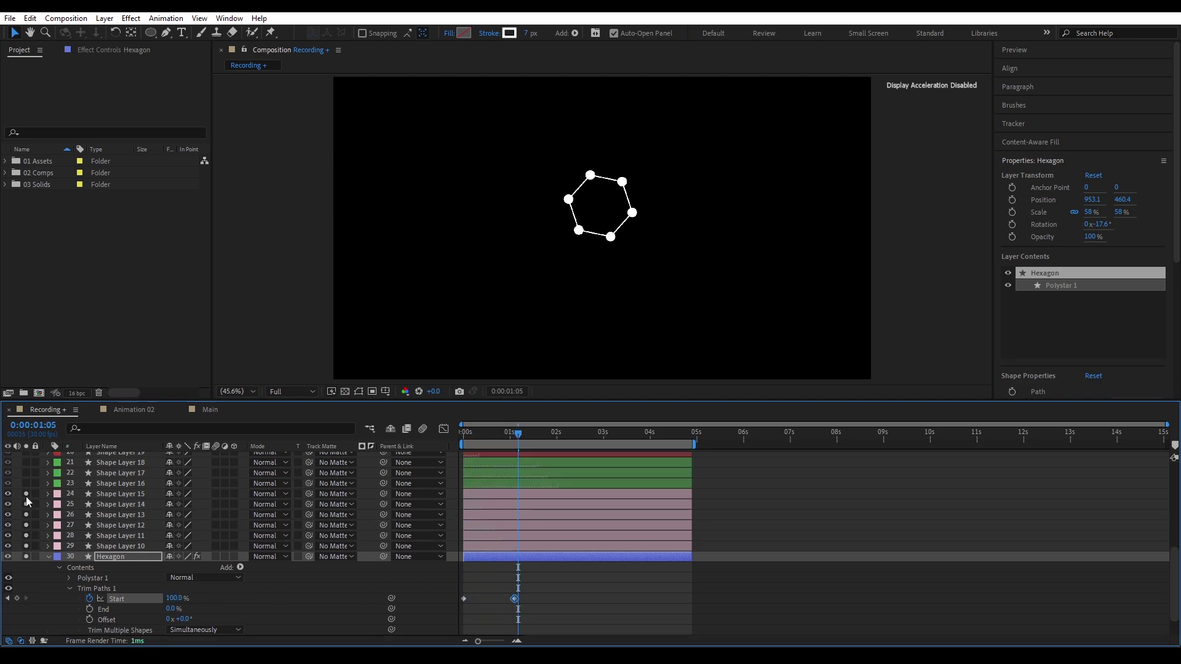
pyautogui.click(115, 493)
pyautogui.keyDown('shift'); pyautogui.click(116, 546); pyautogui.keyUp('shift')
pyautogui.press('s')
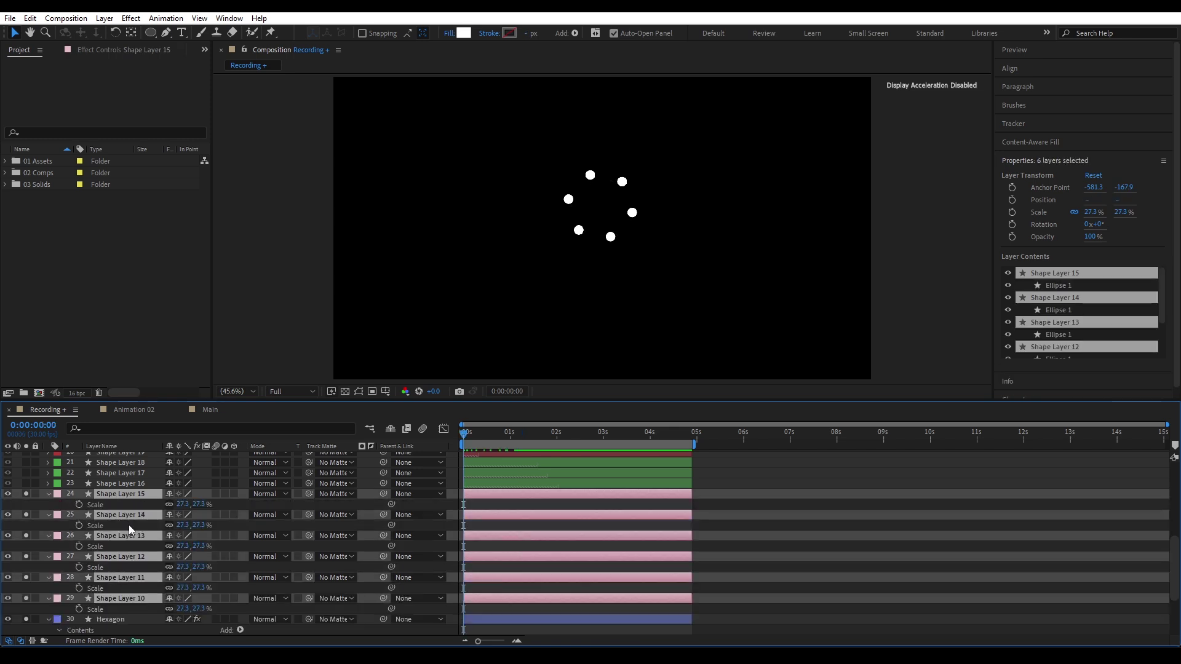
# - Keyframe the Scale of the six hexagon circles from 0% on the first frame to 27.3% at about frame 26
pyautogui.click(80, 505)
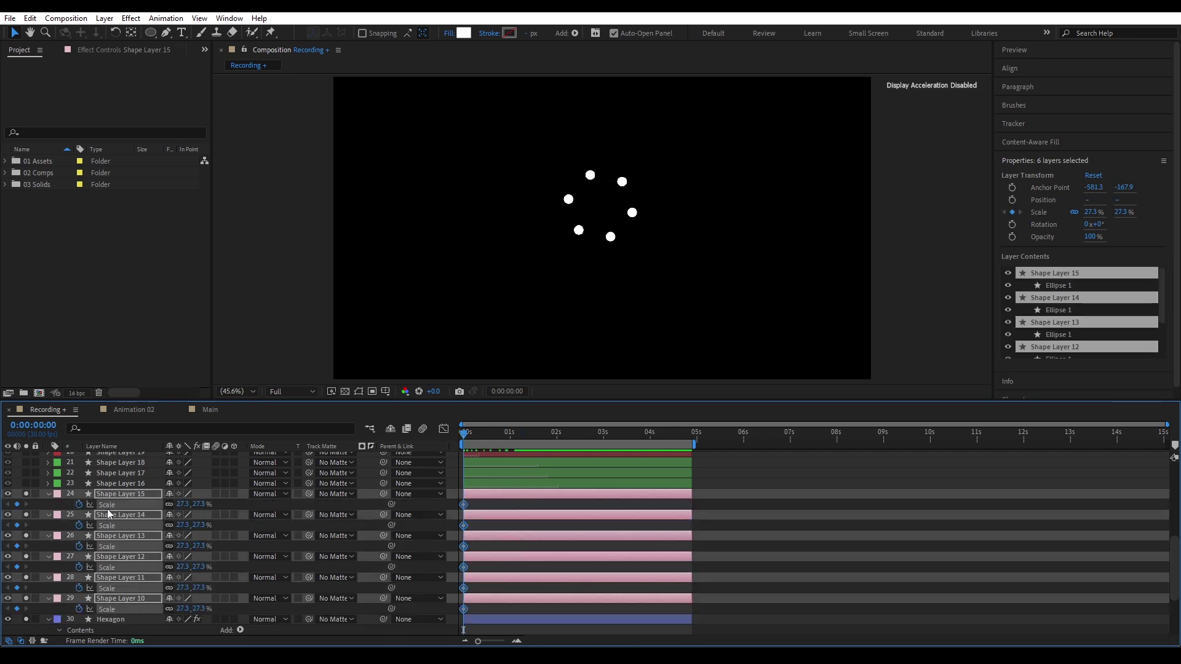
pyautogui.moveTo(464, 504); pyautogui.dragTo(505, 506)
pyautogui.click(199, 504)
pyautogui.write('0')
pyautogui.press('Return')
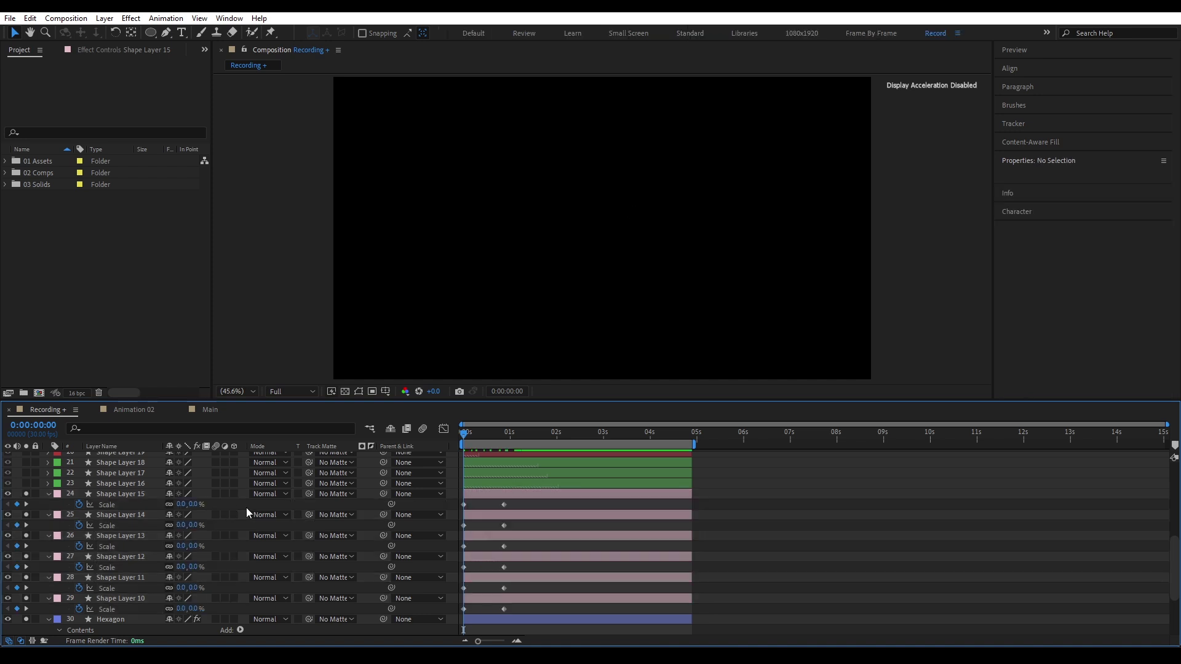
# - Reshape the speed curve of the hexagon circles' Scale keyframes in the Graph Editor for a stronger ease
pyautogui.click(443, 429)
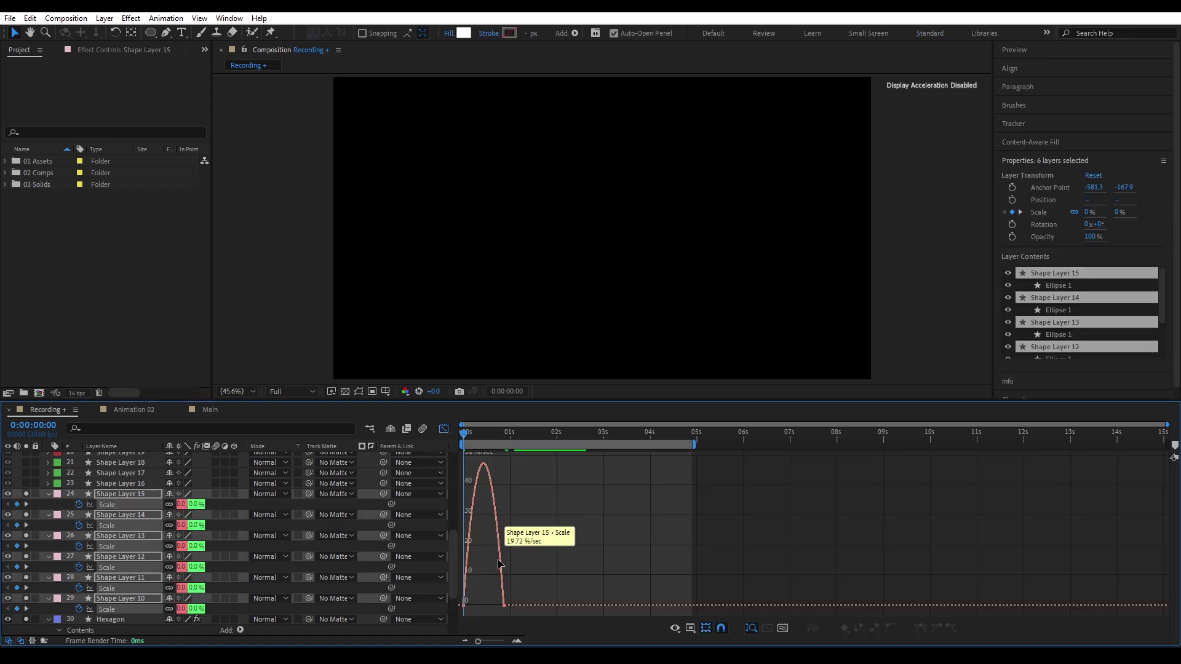
pyautogui.moveTo(494, 589); pyautogui.dragTo(557, 601)
pyautogui.scroll(2, 492, 600)
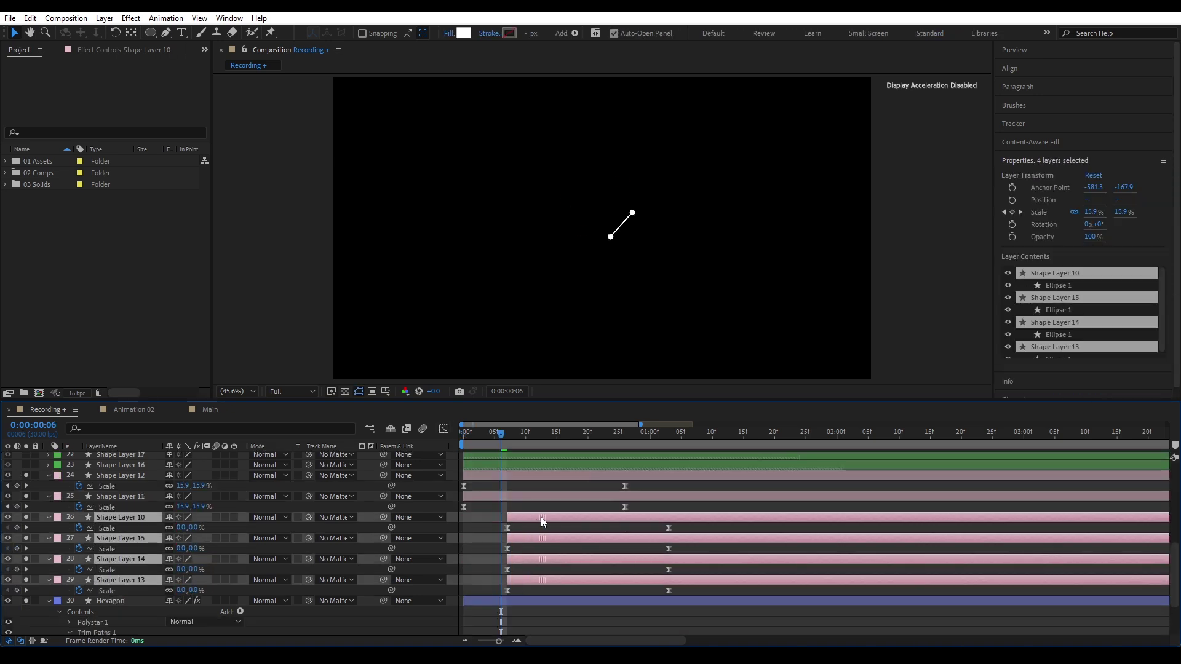
pyautogui.moveTo(541, 517); pyautogui.dragTo(535, 517)
# - Stagger the circle layers after Shape Layer 12, starting Shape Layer 11, 10 and 15 at frames 6, 11 and 16
pyautogui.moveTo(514, 498); pyautogui.dragTo(552, 501)
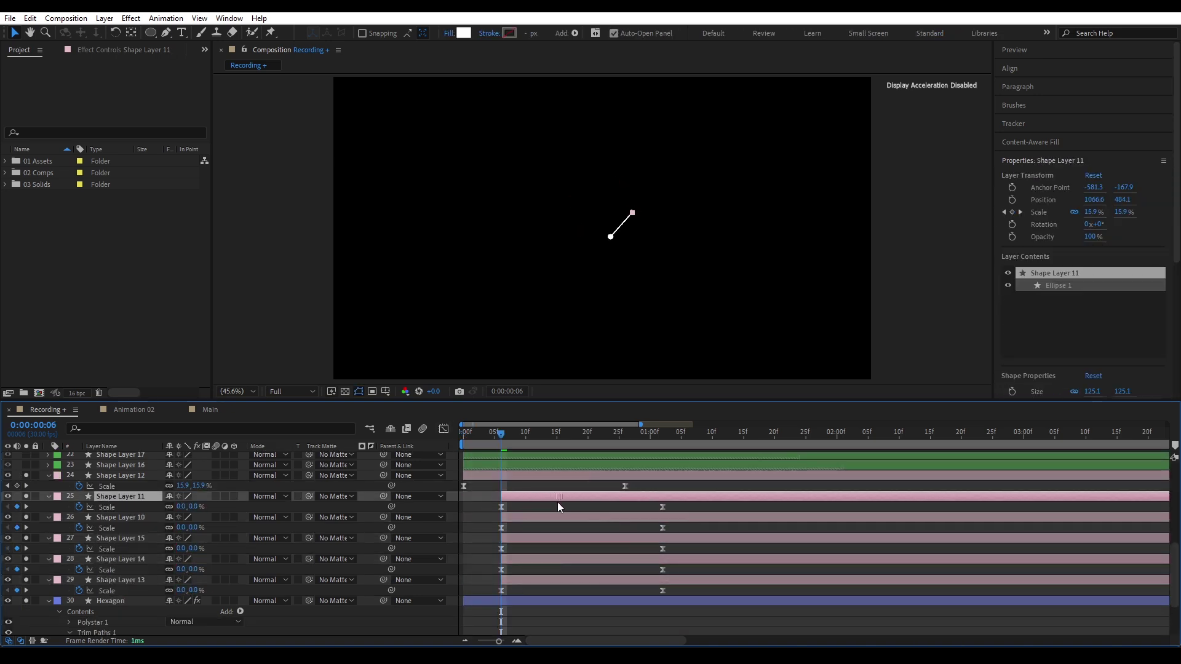
pyautogui.moveTo(501, 434); pyautogui.dragTo(531, 444)
pyautogui.moveTo(518, 518); pyautogui.dragTo(548, 519)
pyautogui.moveTo(532, 435); pyautogui.dragTo(562, 435)
pyautogui.moveTo(542, 538); pyautogui.dragTo(572, 537)
# - Start Shape Layer 14 at frame 22 and Shape Layer 13 at frame 28, and preview the staggered circle reveal
pyautogui.press('pagedown')
pyautogui.press('pagedown')
pyautogui.press('pagedown')
pyautogui.press('pagedown')
pyautogui.press('pagedown')
pyautogui.hotkey('ctrl', 'Down')
pyautogui.press('[')
pyautogui.hotkey('ctrl', 'Down')
pyautogui.press('pagedown')
pyautogui.press('pagedown')
pyautogui.press('pagedown')
pyautogui.press('pagedown')
pyautogui.press('pagedown')
pyautogui.press('[')
pyautogui.press('space')
pyautogui.moveTo(784, 458); pyautogui.dragTo(463, 543)
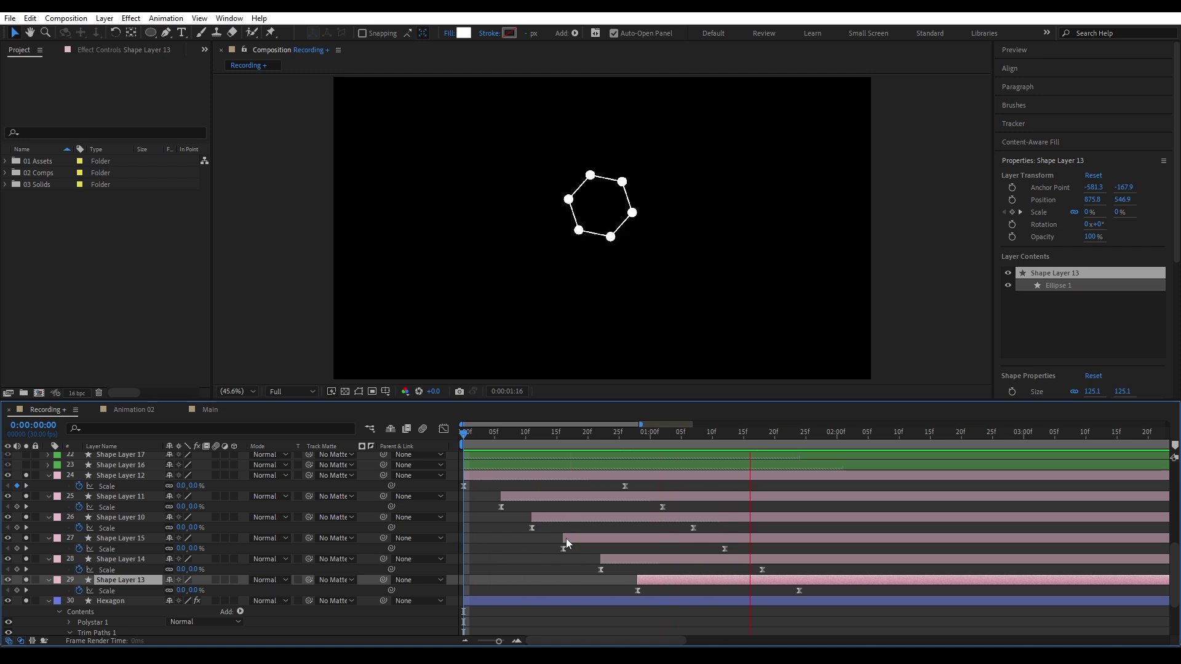
pyautogui.press('space')
# - Solo the Base 2 line layer, set its Trim Paths End to 0% and keyframe its Start to draw the line on
pyautogui.click(26, 577)
pyautogui.click(49, 577)
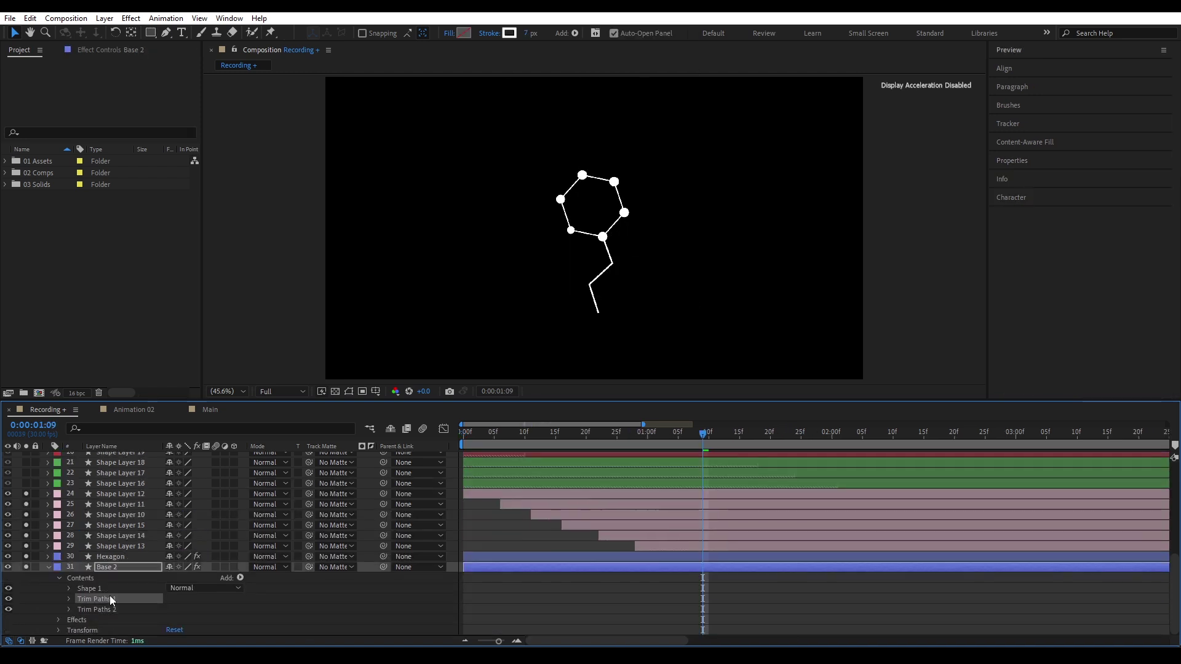
pyautogui.click(69, 609)
pyautogui.click(170, 589)
pyautogui.write('0')
pyautogui.press('Return')
pyautogui.click(89, 577)
pyautogui.moveTo(739, 433); pyautogui.dragTo(549, 433)
pyautogui.moveTo(643, 597); pyautogui.dragTo(666, 587)
pyautogui.click(49, 535)
# - Solo the green circle layers of the Base 2 line and keyframe their Scale up from 0%
pyautogui.scroll(1, 79, 525)
pyautogui.moveTo(26, 556); pyautogui.dragTo(26, 578)
pyautogui.press('s')
pyautogui.click(198, 567)
pyautogui.write('0')
pyautogui.moveTo(666, 567); pyautogui.dragTo(691, 606)
pyautogui.press('Return')
pyautogui.click(444, 429)
pyautogui.click(443, 429)
# - Trim and stagger the start times of the green circle layers along the Base 2 line, and preview the reveal
pyautogui.hotkey('alt', '[')
pyautogui.moveTo(611, 434); pyautogui.dragTo(707, 445)
pyautogui.click(121, 557)
pyautogui.click(121, 577)
pyautogui.keyDown('shift'); pyautogui.click(121, 599); pyautogui.keyUp('shift')
pyautogui.press('[')
pyautogui.moveTo(572, 434); pyautogui.dragTo(634, 443)
pyautogui.click(121, 599)
pyautogui.press('[')
pyautogui.moveTo(533, 434)
pyautogui.mouseDown()
pyautogui.moveTo(484, 444)
pyautogui.moveTo(541, 444)
pyautogui.mouseUp()
pyautogui.press('space')
# - Expand the H line 4 layer's Trim Paths and set its End value to 0%
pyautogui.click(474, 575)
pyautogui.press('u')
pyautogui.scroll(3, 27, 569)
pyautogui.click(109, 578)
pyautogui.click(47, 577)
pyautogui.scroll(-2, 110, 571)
pyautogui.moveTo(177, 567); pyautogui.dragTo(151, 571)
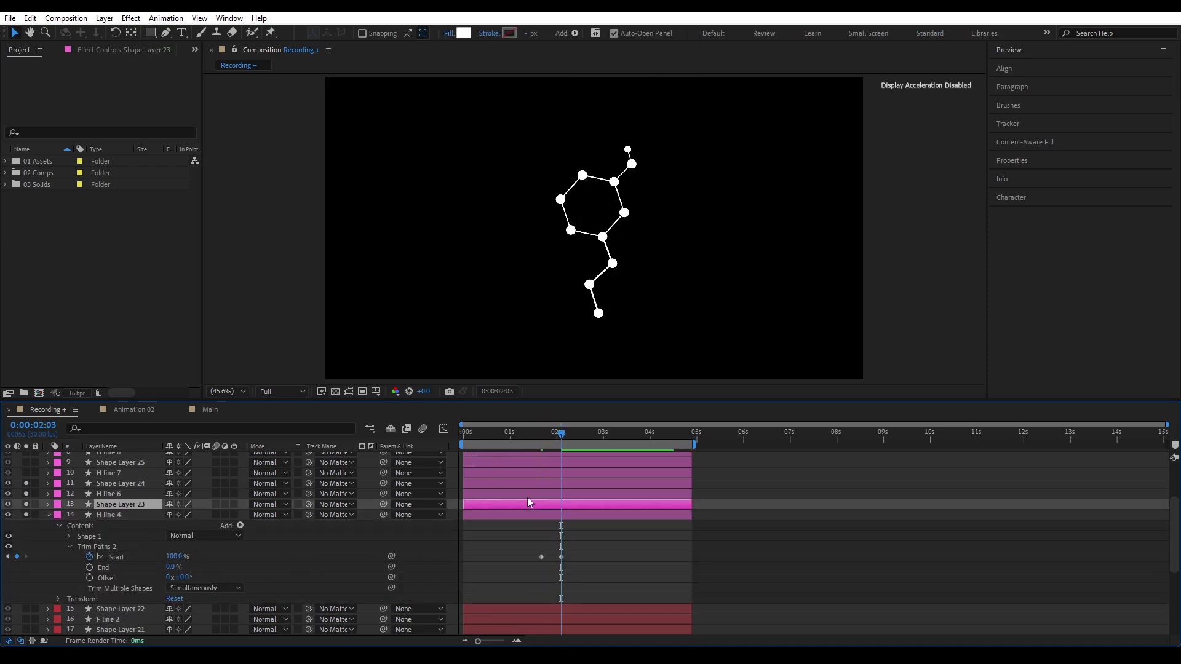
# - Duplicate the H line 4 and H line 6 branch with its circles, and place and rotate the copy on the neighbouring hexagon corner
pyautogui.keyDown('shift'); pyautogui.click(529, 483); pyautogui.keyUp('shift')
pyautogui.moveTo(564, 452); pyautogui.dragTo(575, 452)
pyautogui.keyDown('shift'); pyautogui.click(138, 515); pyautogui.keyUp('shift')
pyautogui.hotkey('ctrl', 'd')
pyautogui.scroll(2, 594, 156)
pyautogui.moveTo(676, 174); pyautogui.dragTo(605, 158)
pyautogui.press('w')
pyautogui.click(587, 505)
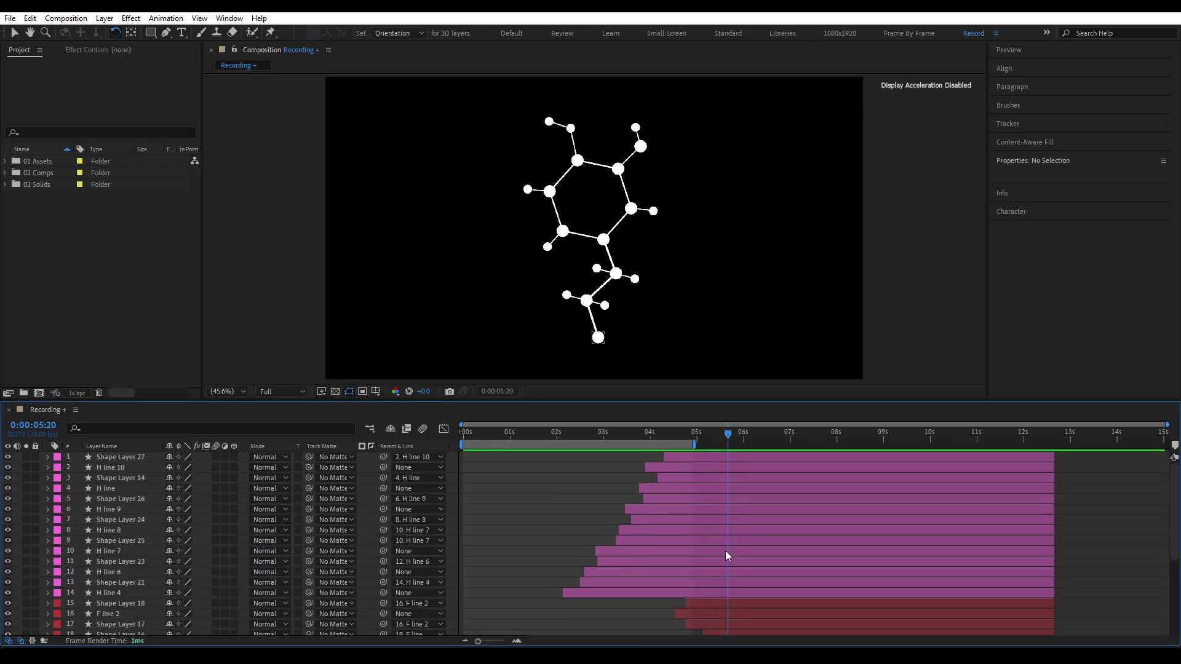
# - Trim the ends of all layers at 0:00:05:15 and pre-compose them as Main
pyautogui.hotkey('ctrl', 'a')
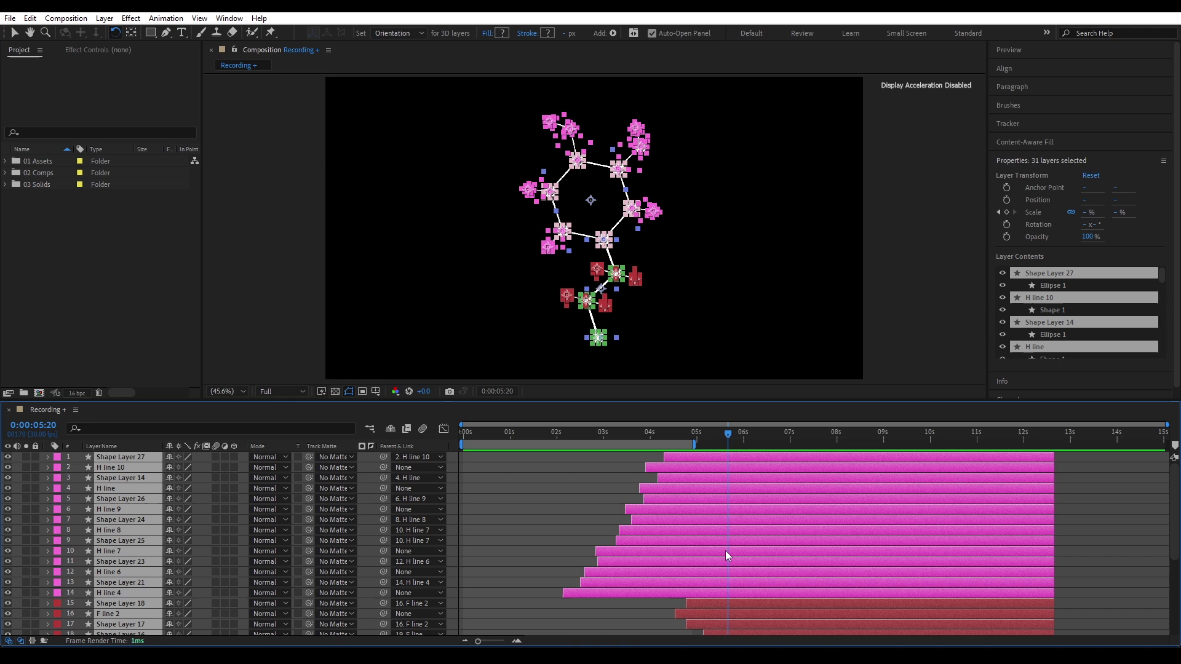
pyautogui.hotkey('alt', ']')
pyautogui.rightClick(132, 514)
pyautogui.click(162, 433)
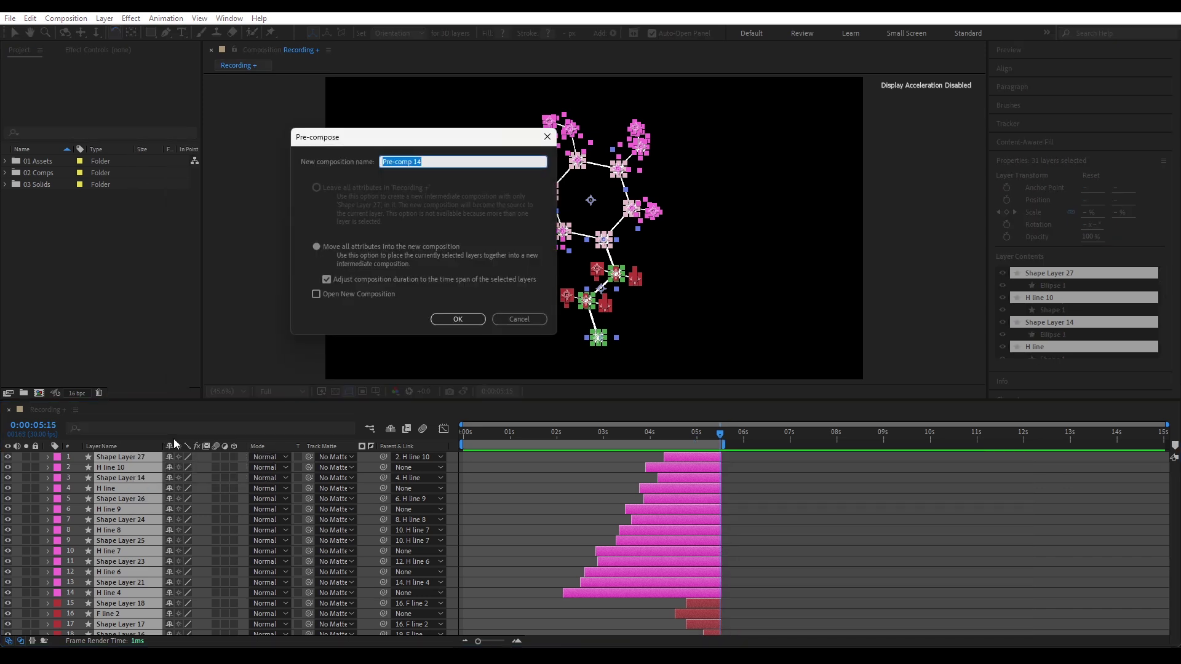
pyautogui.write('Main')
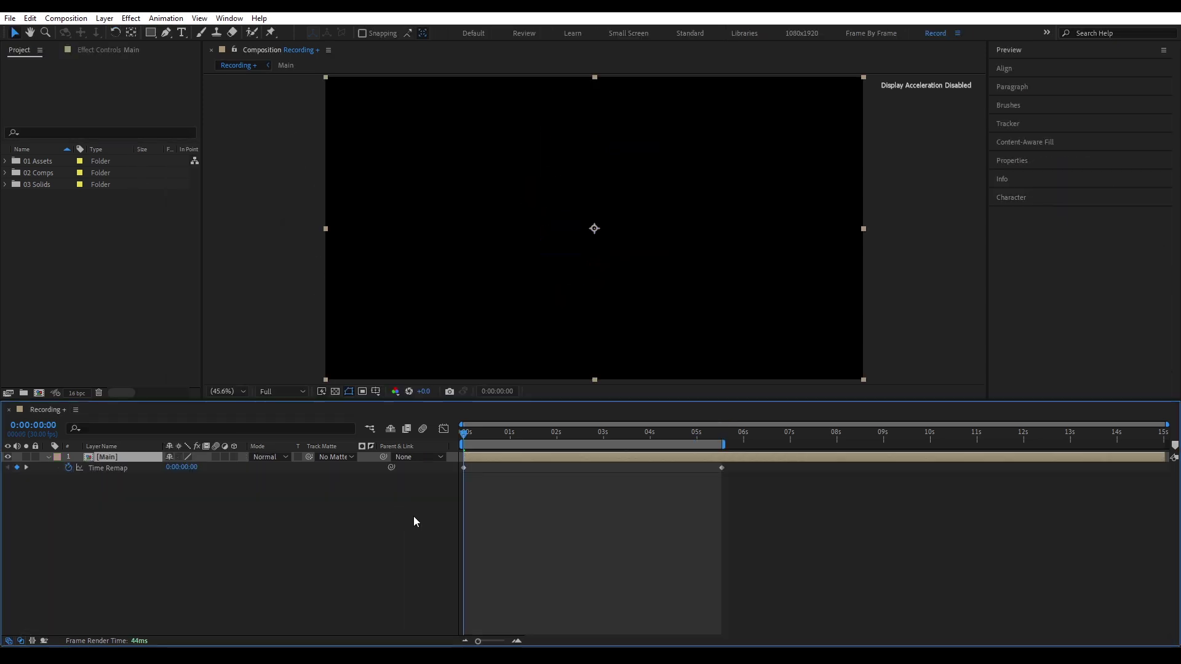
# - Easy-ease the Main precomp's Time Remap keyframes, reshape their speed curve and move the last keyframe to about 5 seconds
pyautogui.rightClick(463, 467)
pyautogui.moveTo(590, 458)
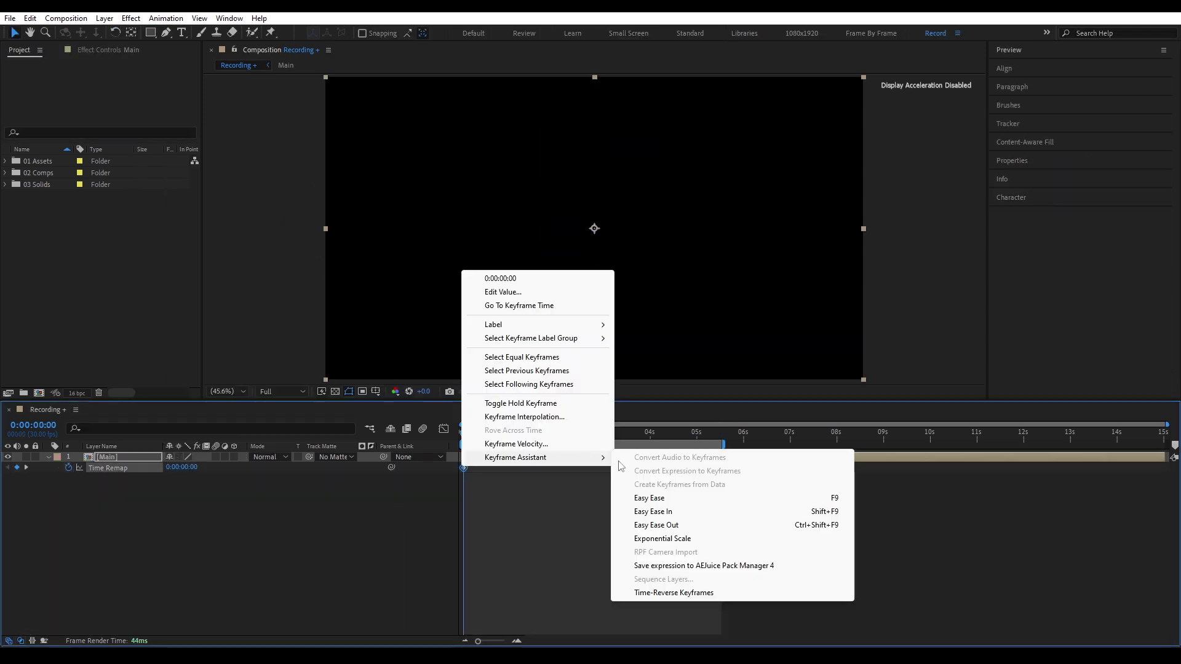
pyautogui.click(644, 498)
pyautogui.hotkey('shift', 'F3')
pyautogui.click(721, 605)
pyautogui.moveTo(678, 605); pyautogui.dragTo(648, 606)
pyautogui.moveTo(506, 605); pyautogui.dragTo(496, 605)
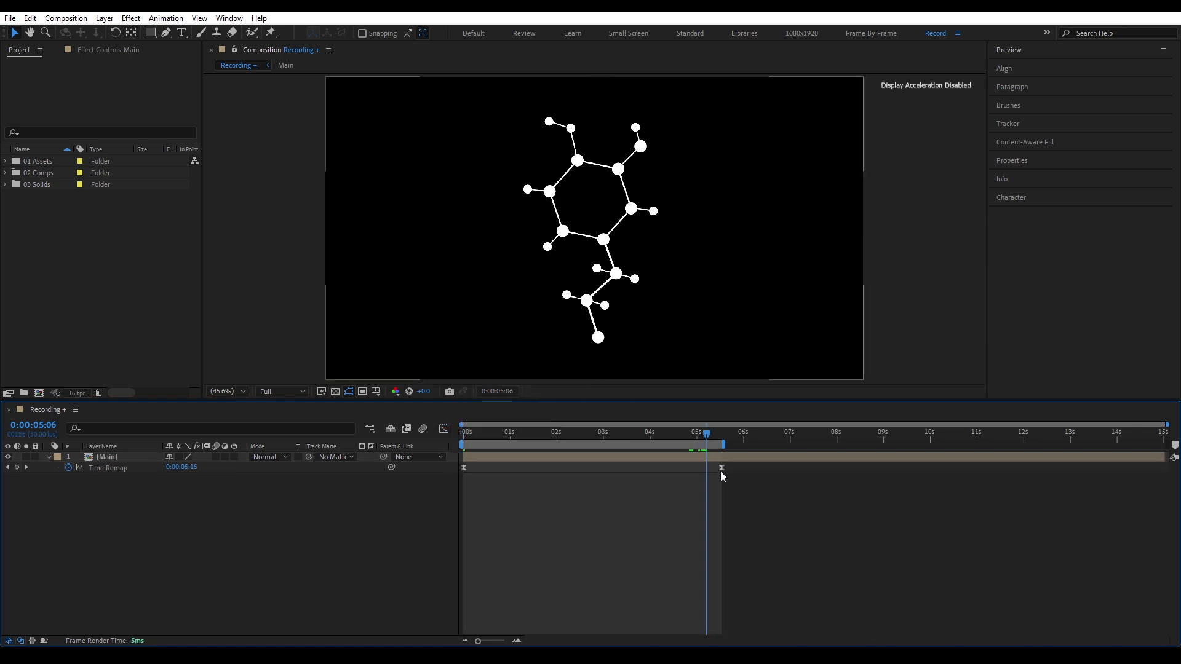
pyautogui.moveTo(721, 471); pyautogui.dragTo(705, 474)
pyautogui.moveTo(705, 434); pyautogui.dragTo(416, 498)
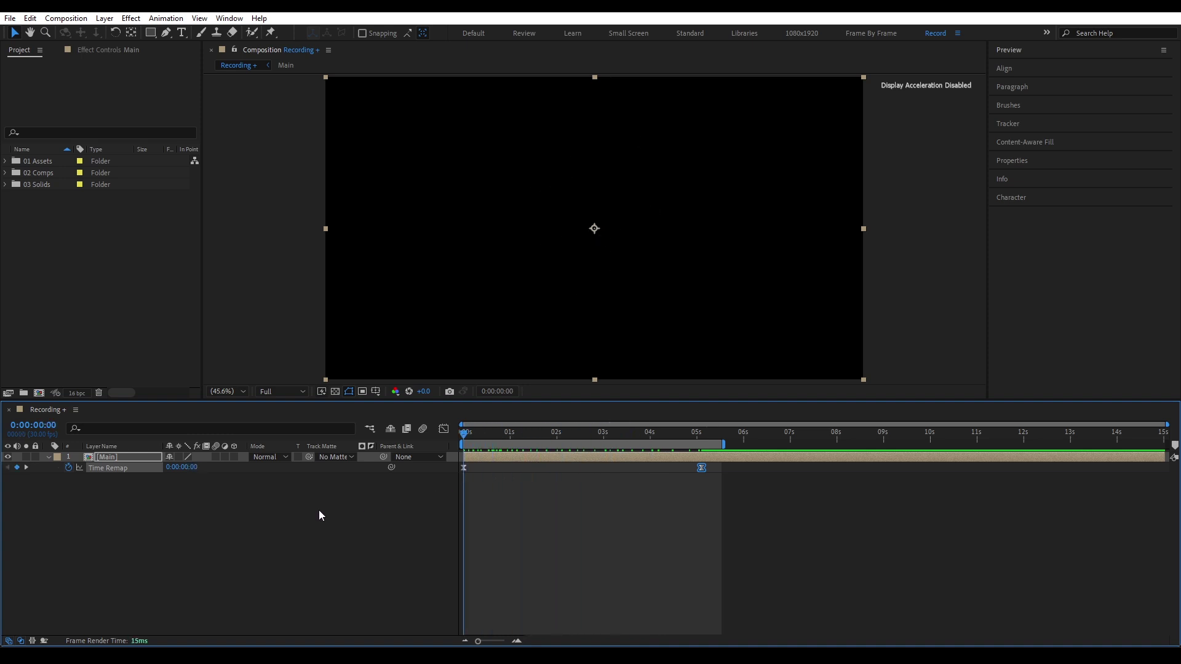
# - Add a null object and parent the Main precomp to it
pyautogui.rightClick(280, 510)
pyautogui.moveTo(332, 358)
pyautogui.click(473, 430)
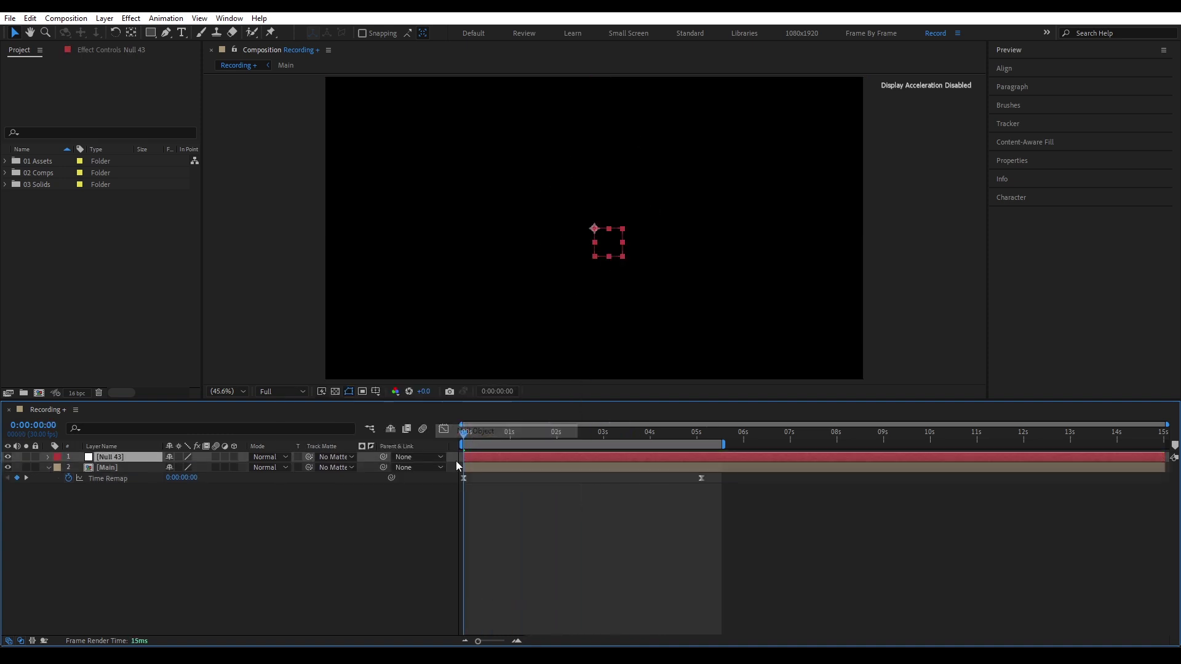
pyautogui.moveTo(383, 467); pyautogui.dragTo(120, 459)
# - Keyframe the null's Position, Scale and Rotation until about 5 seconds, starting at 134% Scale and -34° Rotation
pyautogui.click(119, 457)
pyautogui.hotkey('alt', 'shift', 'p')
pyautogui.hotkey('alt', 'shift', 's')
pyautogui.hotkey('alt', 'shift', 'r')
pyautogui.moveTo(550, 476); pyautogui.dragTo(702, 472)
pyautogui.click(255, 480)
pyautogui.moveTo(203, 478); pyautogui.dragTo(163, 488)
pyautogui.moveTo(465, 434); pyautogui.dragTo(479, 489)
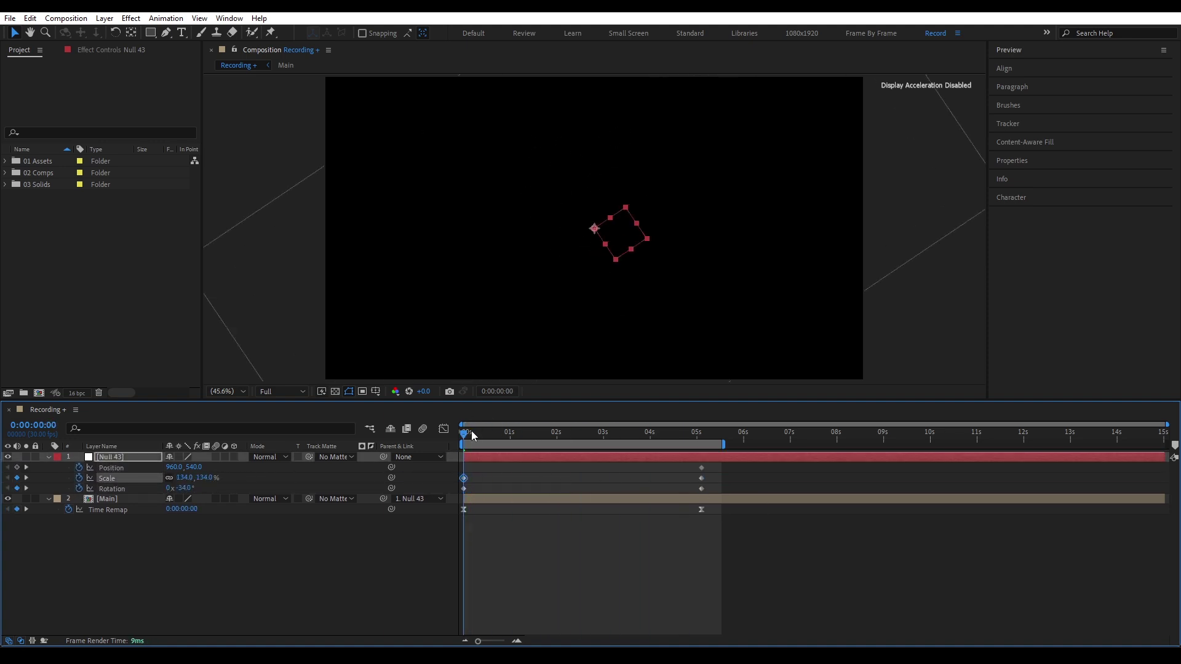
# - Easy-ease all the null's transform keyframes, reshape their speed curve in the Graph Editor and preview the animation
pyautogui.hotkey('ctrl', 'alt', 'a')
pyautogui.press('F9')
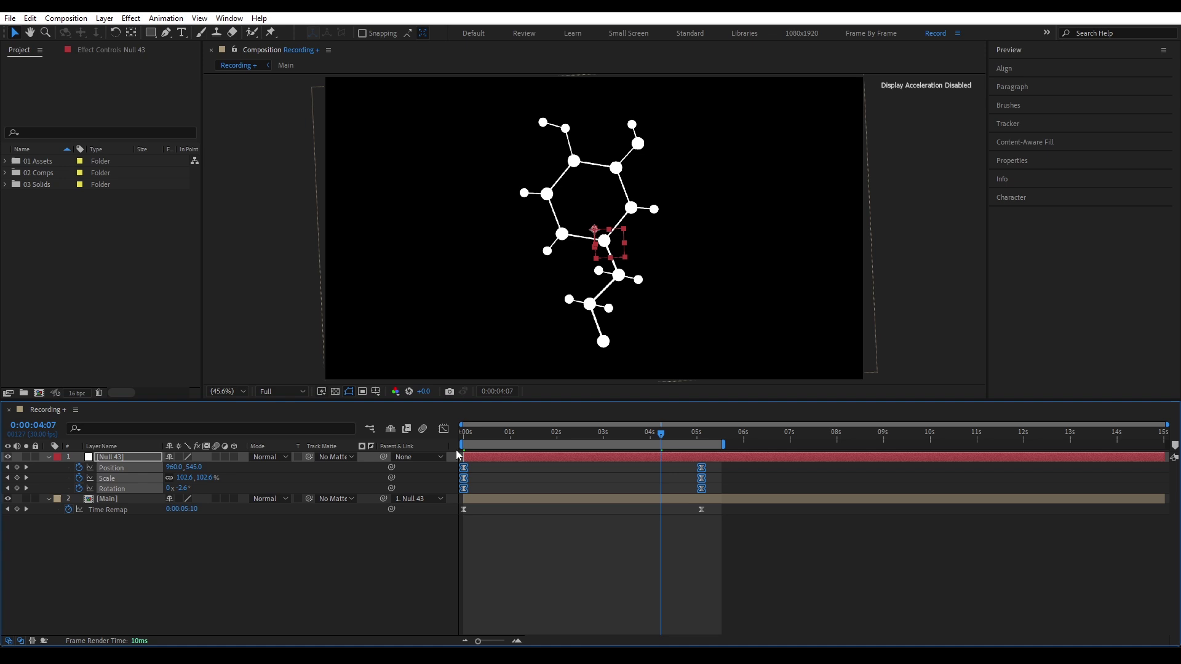
pyautogui.click(443, 429)
pyautogui.moveTo(543, 557); pyautogui.dragTo(481, 557)
pyautogui.moveTo(465, 434); pyautogui.dragTo(563, 451)
pyautogui.press('space')
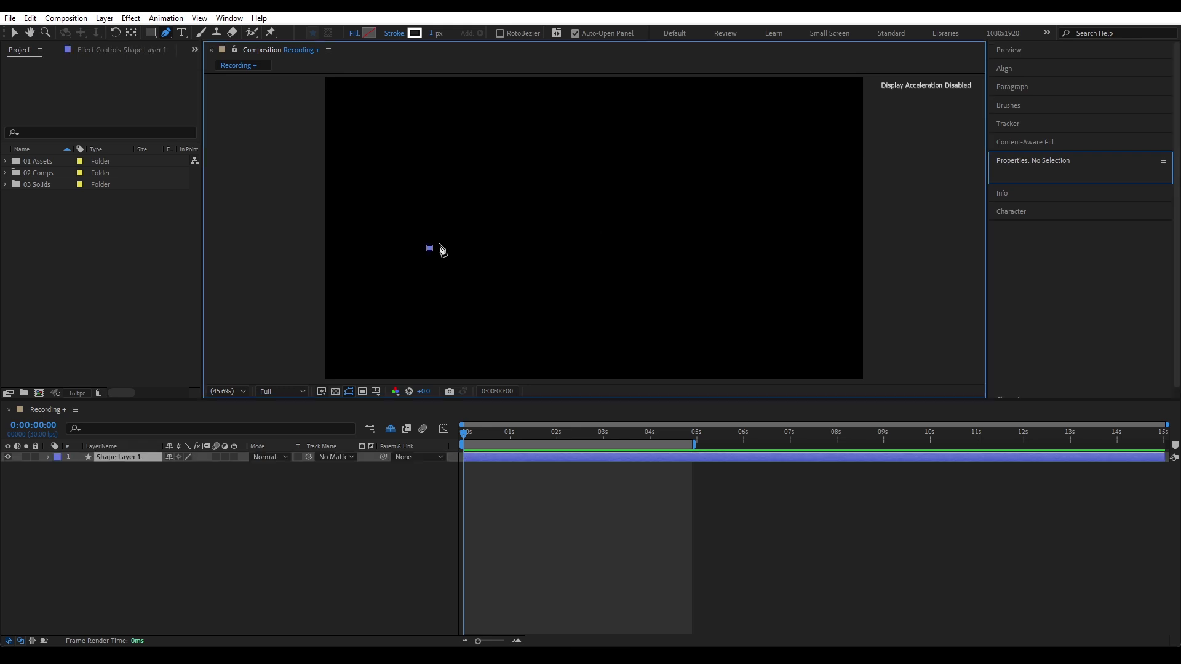
# - Draw an open zigzag path with uneven peaks across the middle of the composition with the Pen tool
pyautogui.click(466, 199)
pyautogui.click(479, 274)
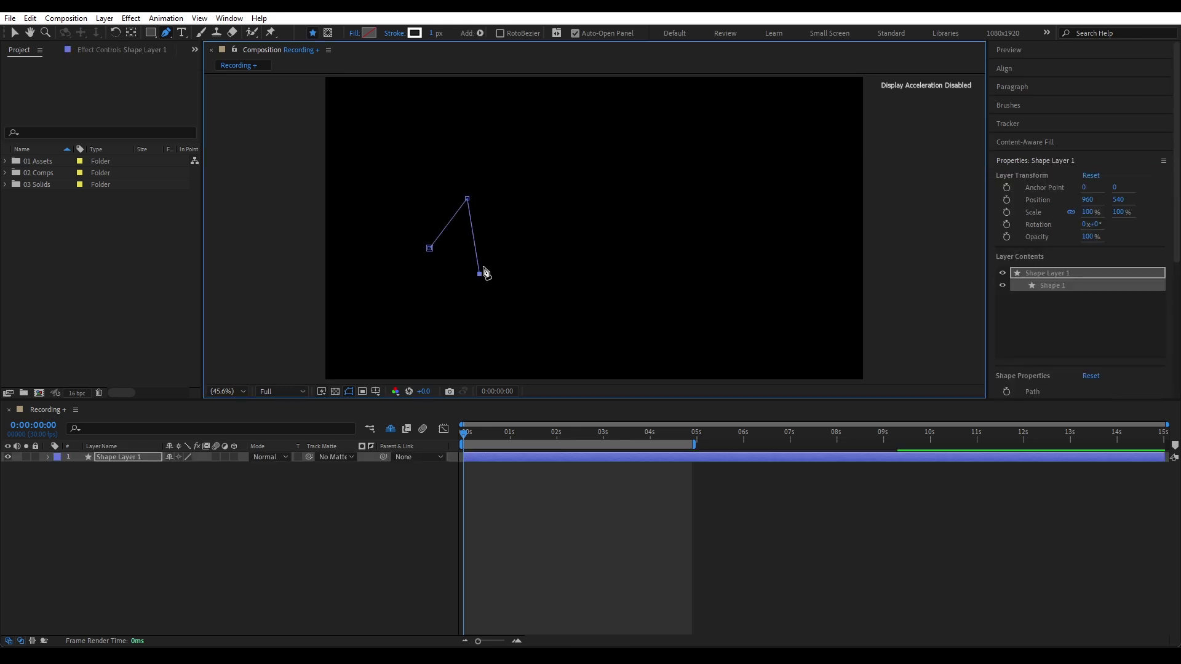
pyautogui.click(500, 215)
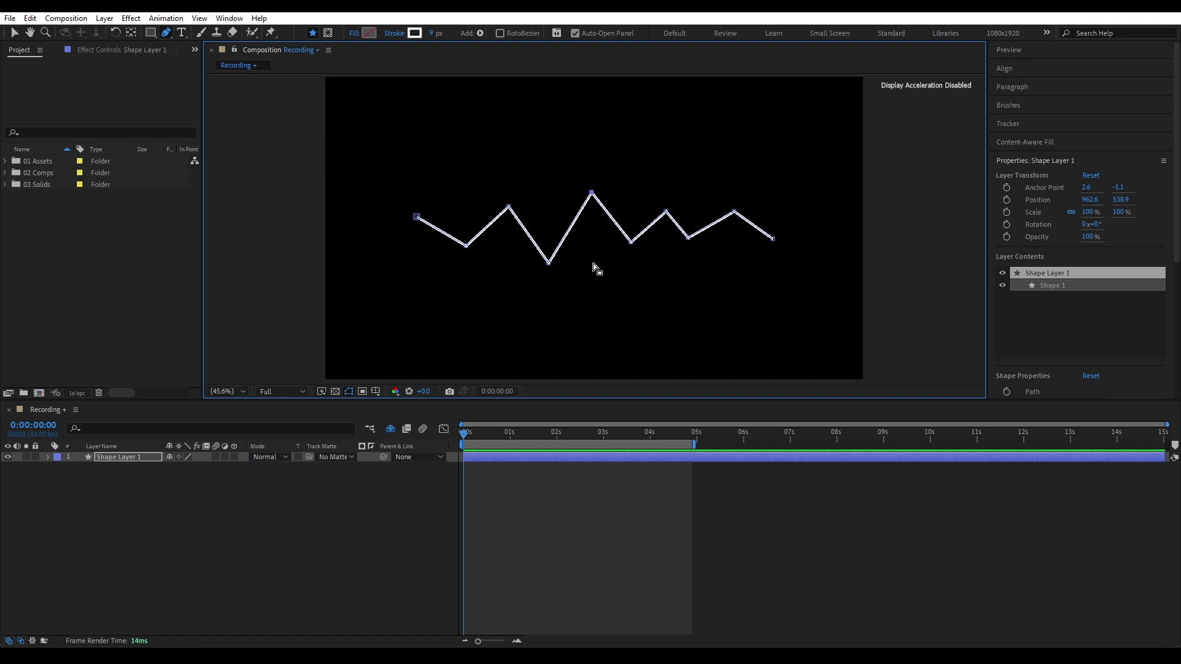
pyautogui.press('v')
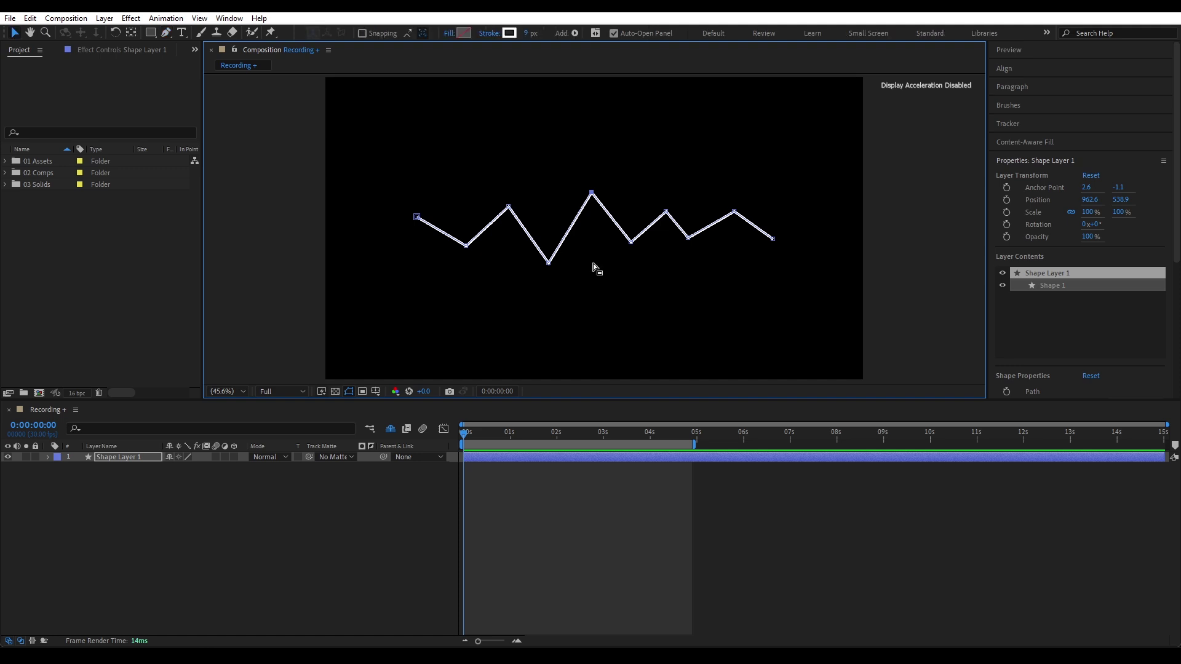
# - Select all points of the zigzag path and convert them to smooth curves to form a wave
pyautogui.moveTo(386, 169); pyautogui.dragTo(818, 274)
pyautogui.click(166, 33)
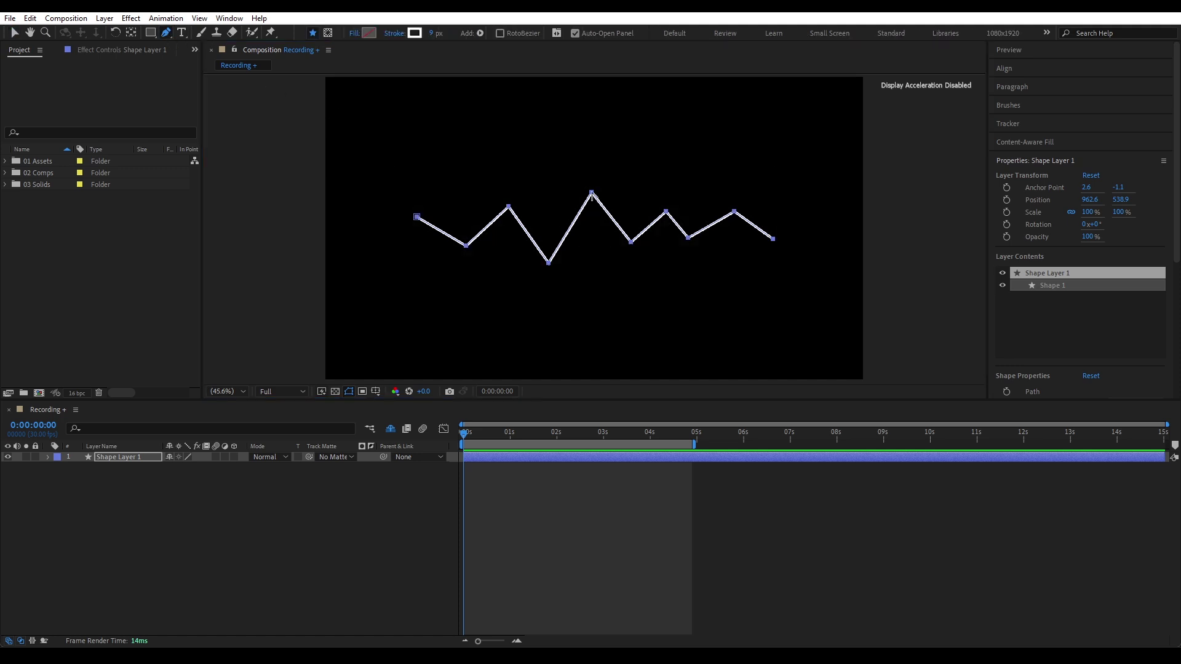
pyautogui.keyDown('alt'); pyautogui.click(592, 193); pyautogui.keyUp('alt')
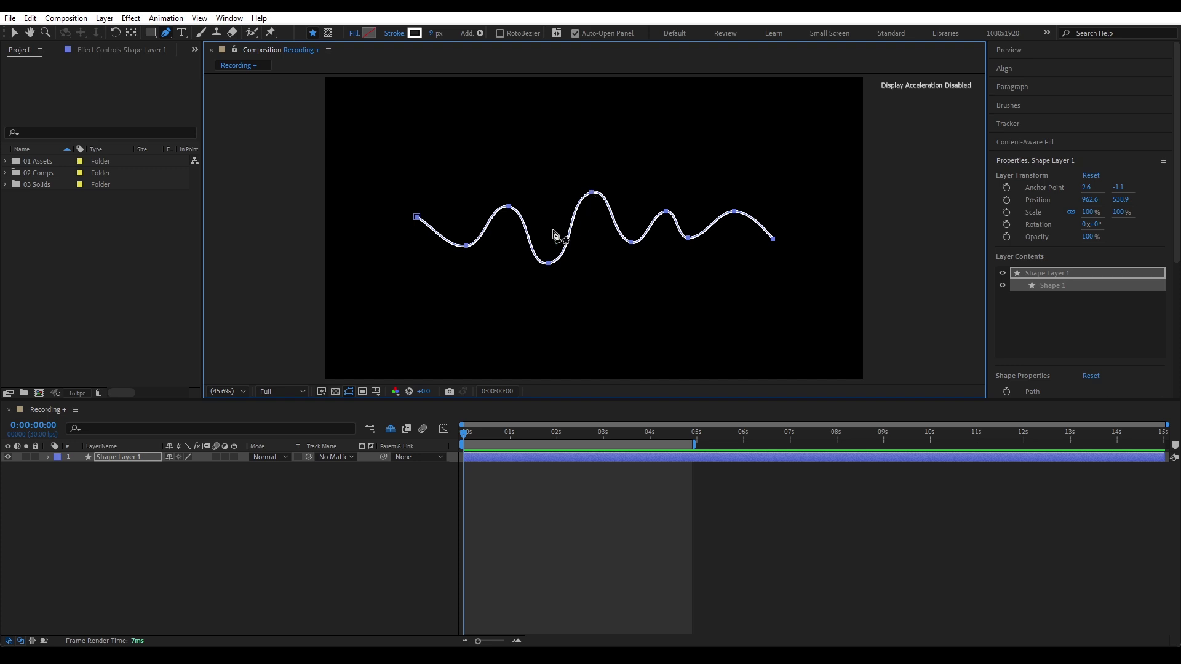
# - Draw a circle about 42 px wide above the wave's starting end with the Ellipse tool
pyautogui.click(150, 33)
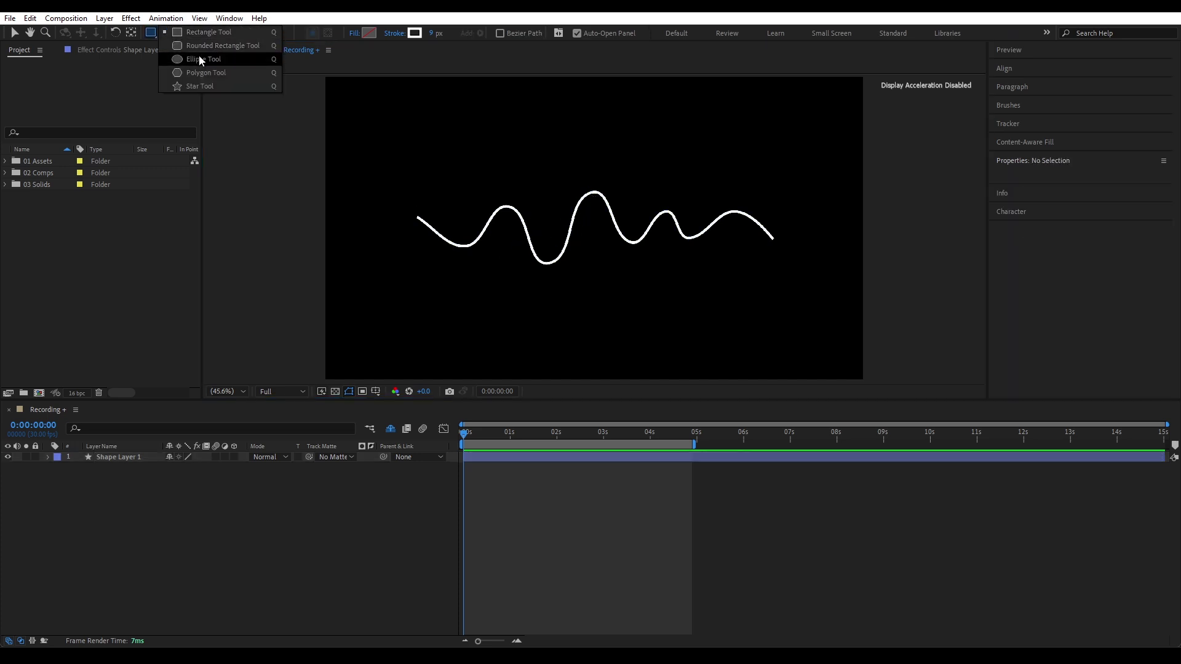
pyautogui.click(199, 60)
pyautogui.moveTo(383, 137); pyautogui.dragTo(400, 155)
# - Rename the circle layer as Ball and the wave layer as WavePath
pyautogui.press('Return')
pyautogui.write('Ball')
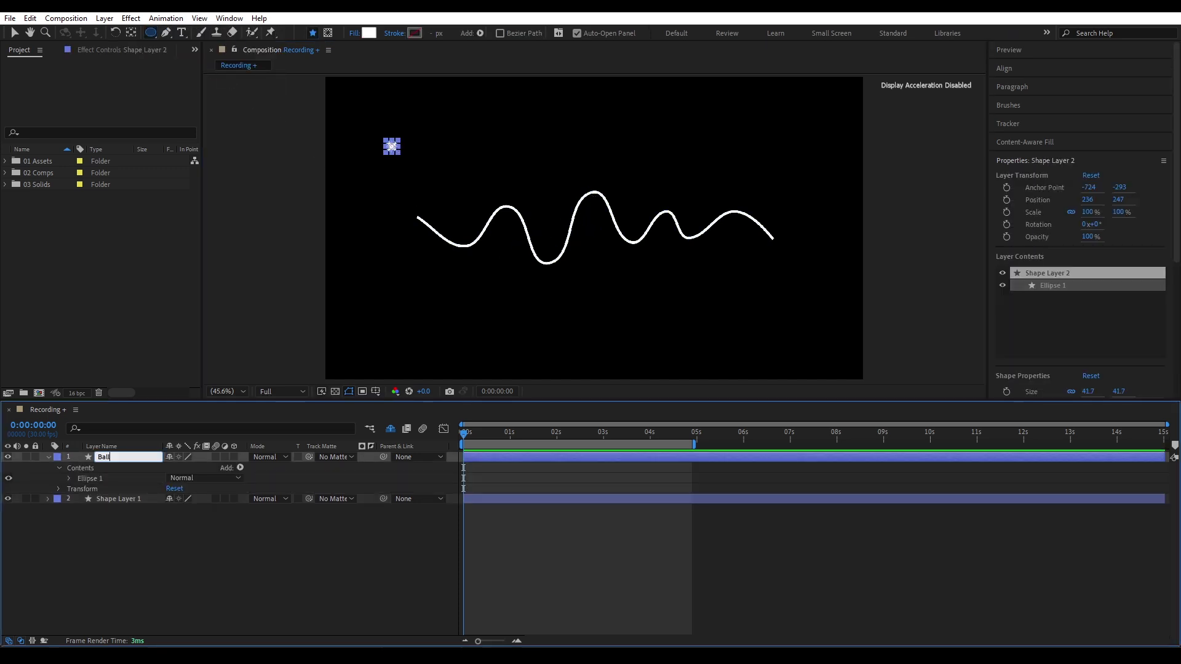
pyautogui.press('Return')
pyautogui.click(127, 529)
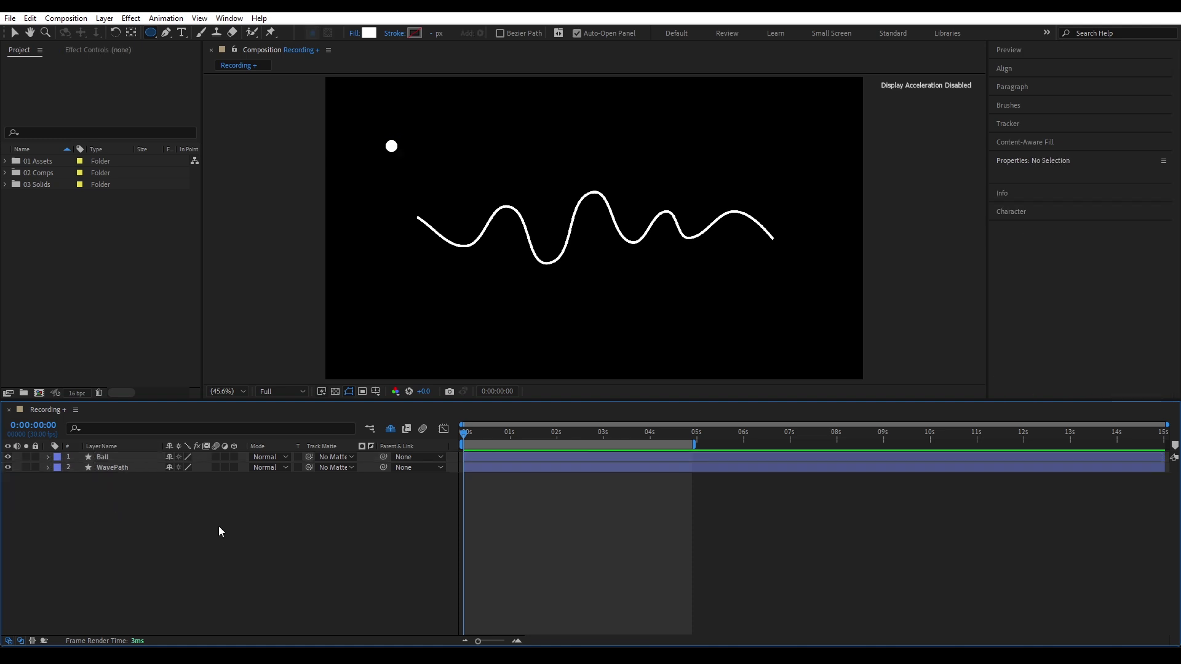
# - Paste the path-following expression that uses WavePath, Path Progress and Offset into the Ball layer's Position, and review its code
pyautogui.click(106, 458)
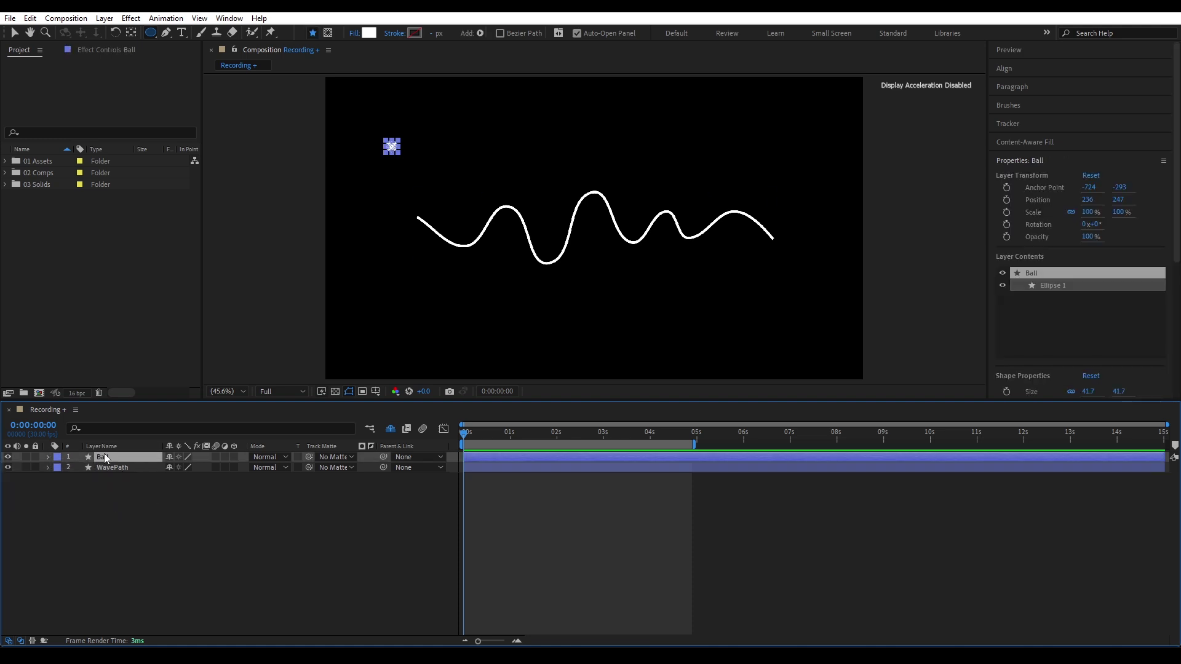
pyautogui.press('p')
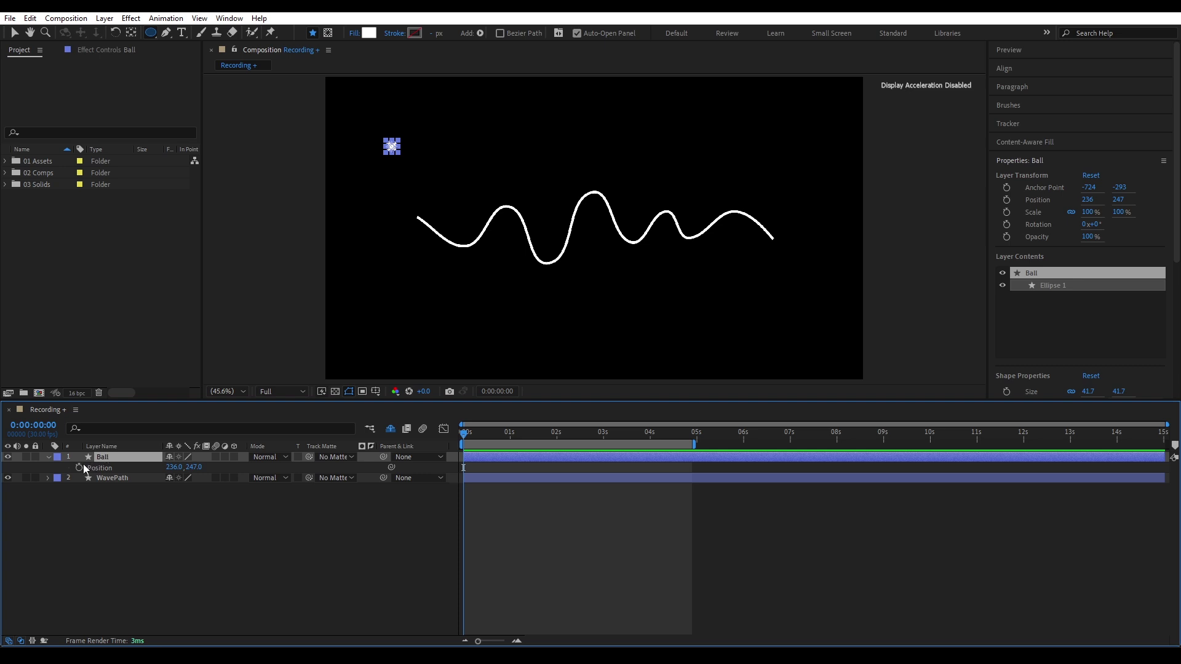
pyautogui.keyDown('alt'); pyautogui.click(80, 468); pyautogui.keyUp('alt')
pyautogui.hotkey('ctrl', 'v')
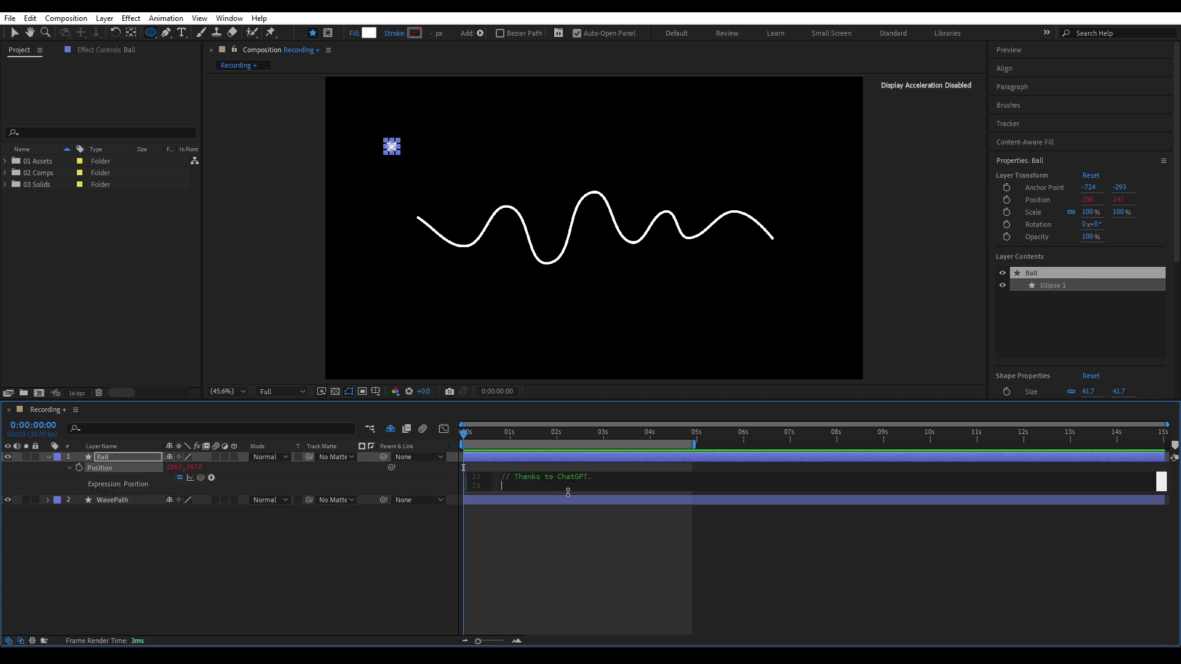
pyautogui.moveTo(568, 492); pyautogui.dragTo(560, 633)
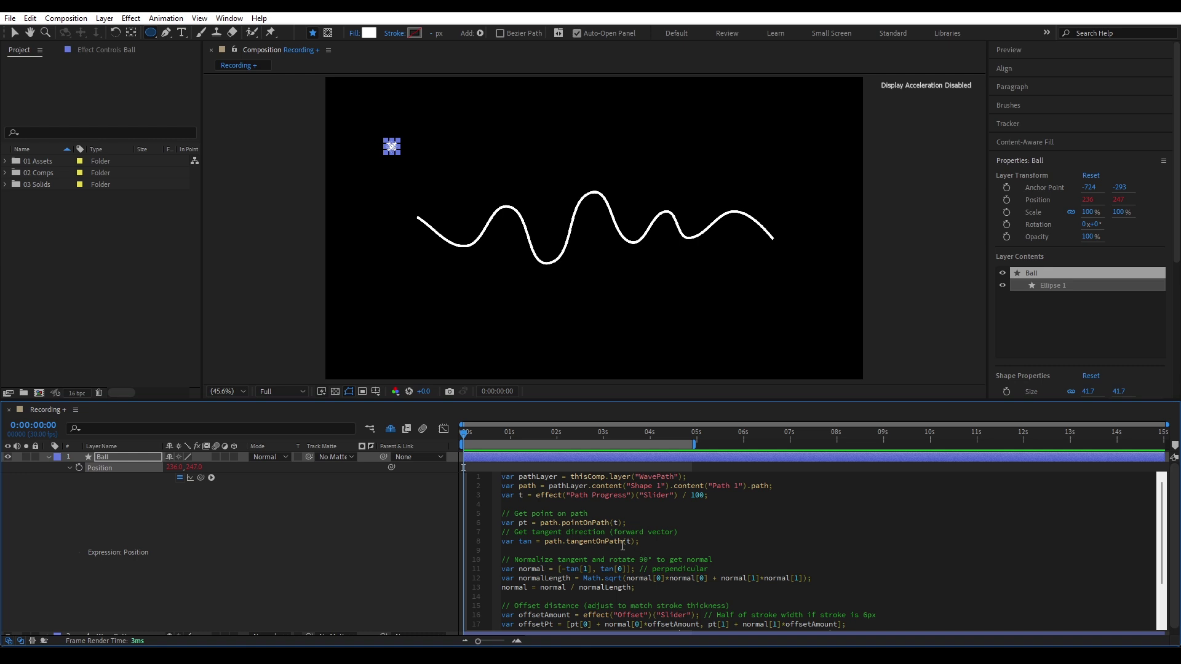
pyautogui.moveTo(570, 493); pyautogui.dragTo(621, 495)
pyautogui.click(619, 615)
pyautogui.click(127, 515)
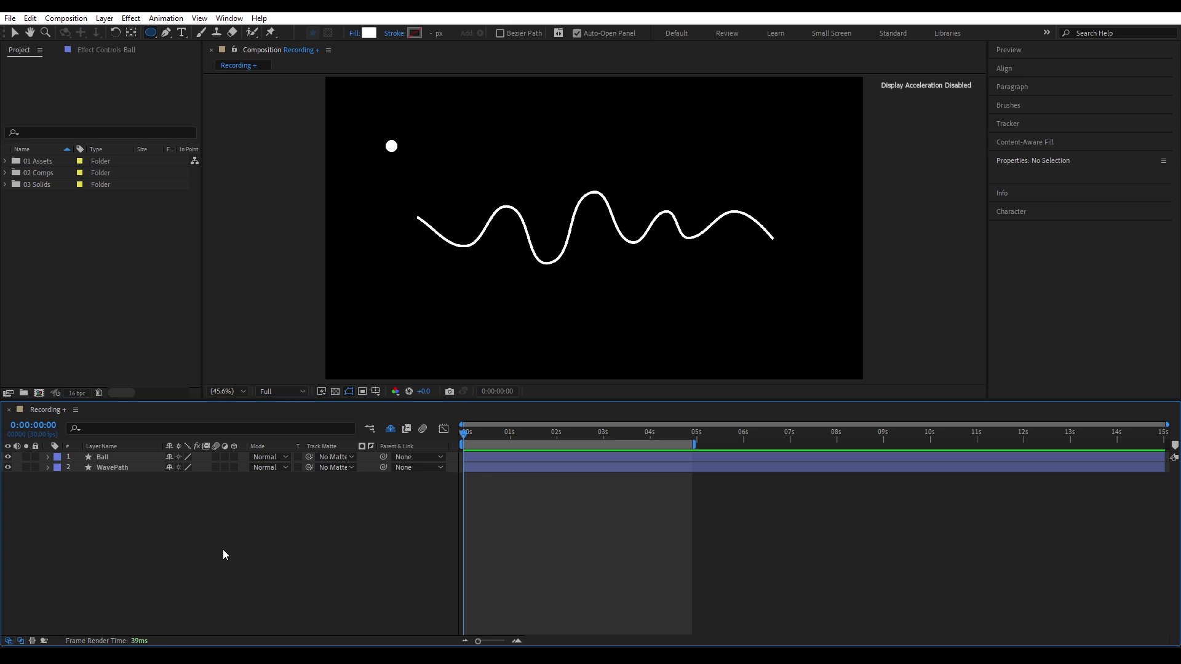
# - Apply a Slider Control effect to the Ball layer and duplicate it
pyautogui.click(114, 456)
pyautogui.hotkey('ctrl', 'space')
pyautogui.write('slider')
pyautogui.click(114, 456)
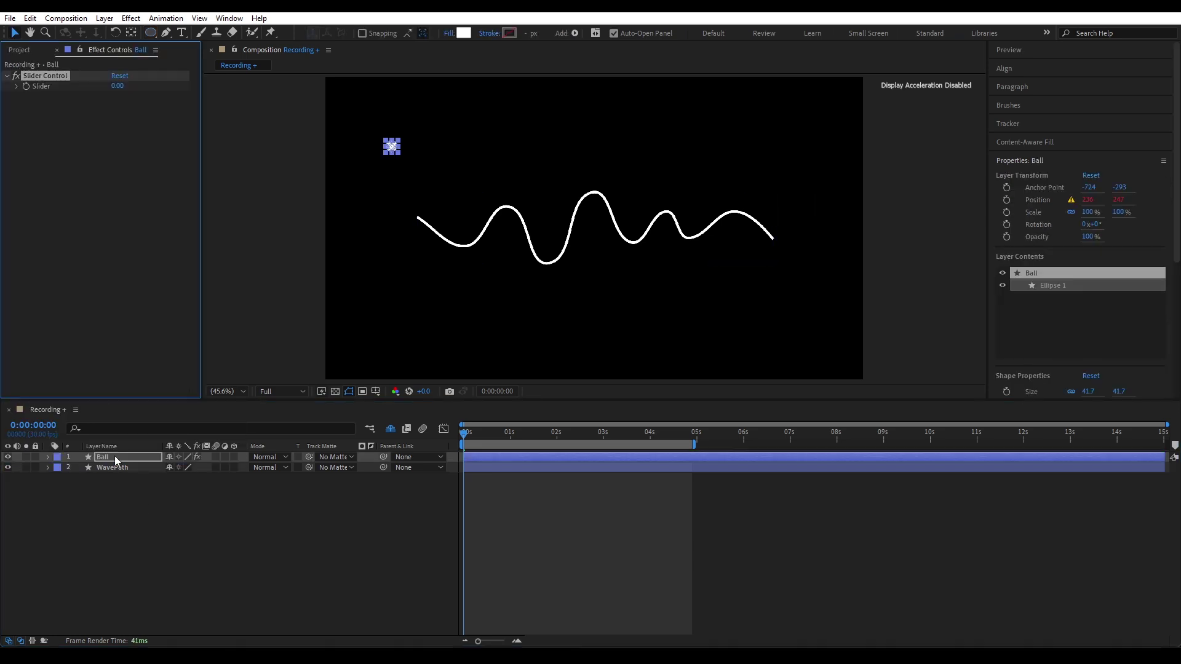
pyautogui.hotkey('ctrl', 'd')
# - Rename the Ball layer's two slider controls as Path Progress and Offset
pyautogui.click(54, 76)
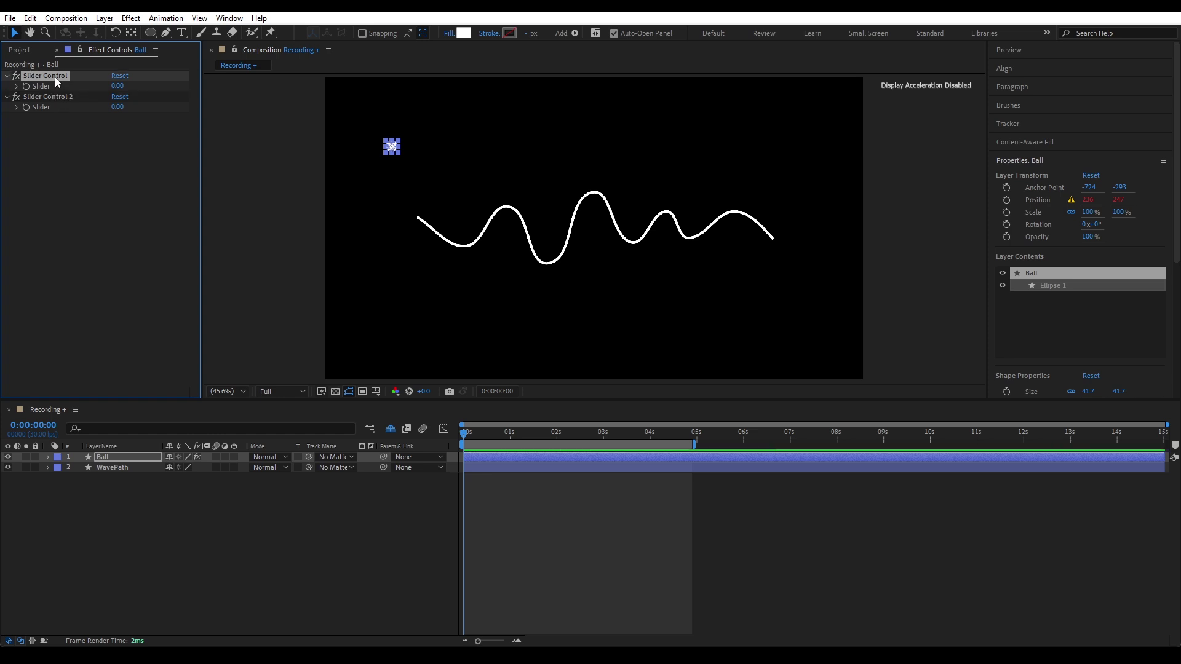
pyautogui.press('Return')
pyautogui.write('Path Progress')
pyautogui.click(55, 97)
pyautogui.press('Return')
pyautogui.write('Offset')
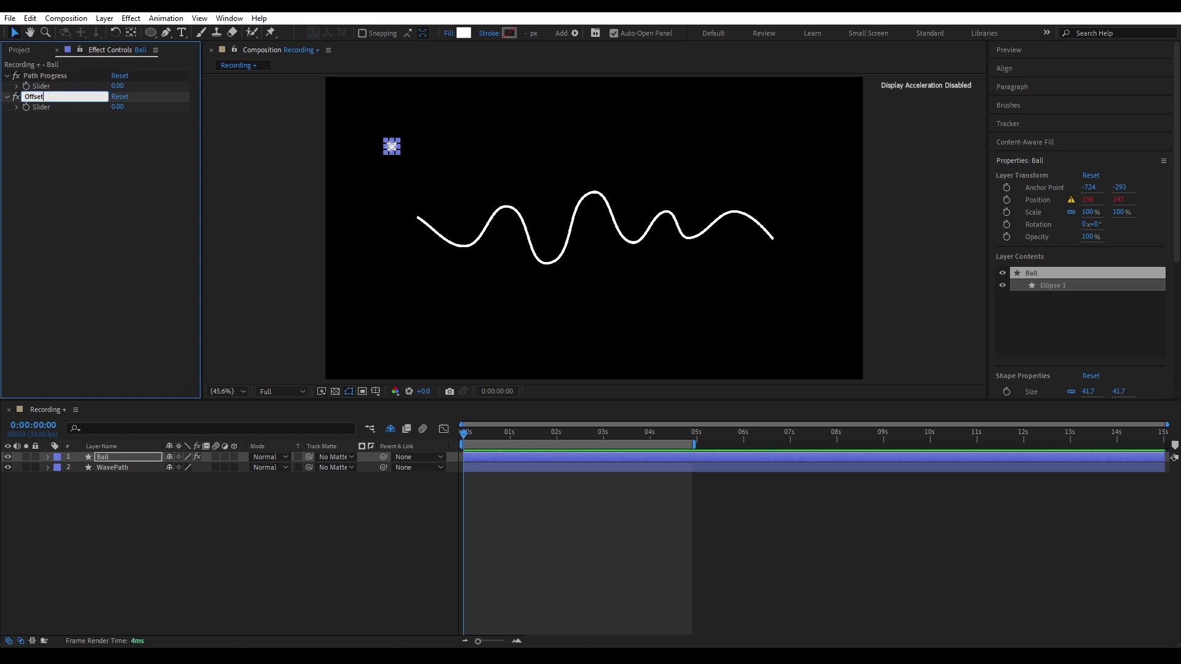
pyautogui.press('Return')
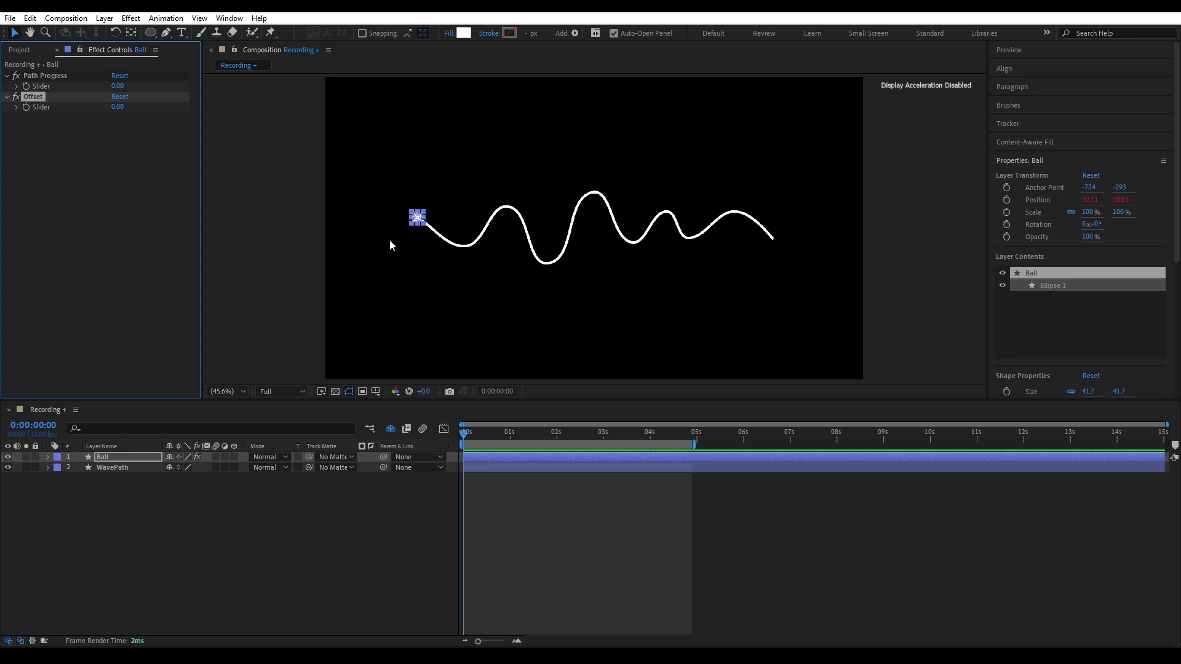
pyautogui.click(58, 493)
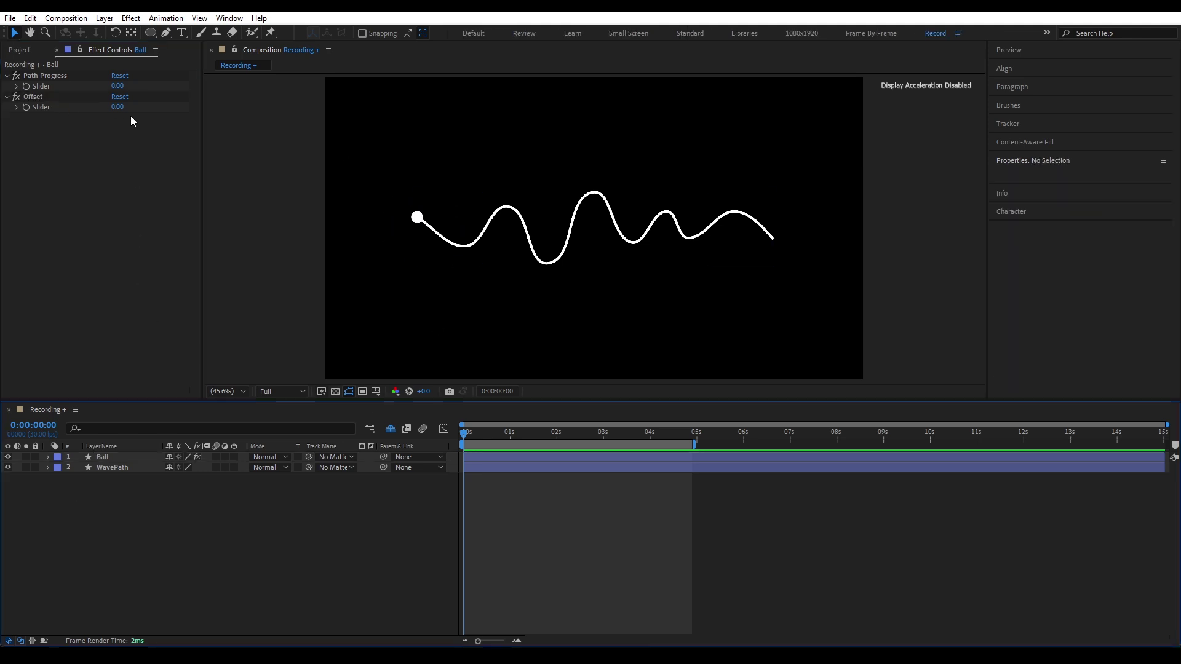
# - Set Path Progress to 29 and adjust the Offset slider until the ball rests on the edge of the wave's stroke
pyautogui.moveTo(122, 89); pyautogui.dragTo(169, 89)
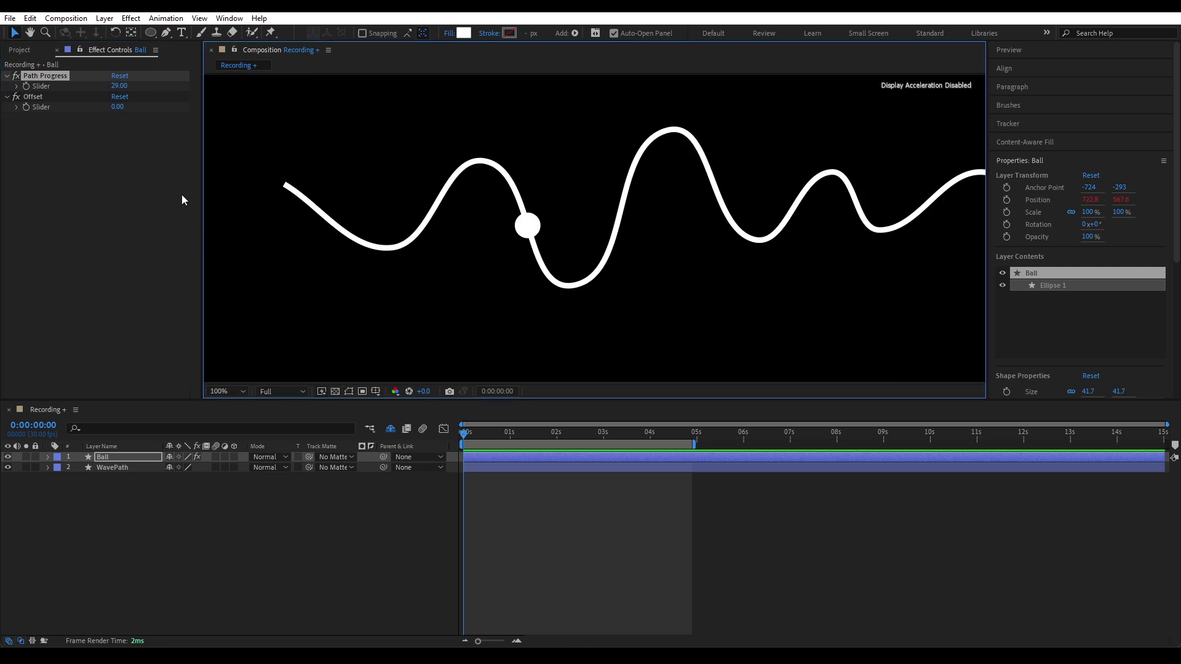
pyautogui.moveTo(117, 107); pyautogui.dragTo(101, 109)
pyautogui.scroll(2, 510, 223)
pyautogui.moveTo(494, 225); pyautogui.dragTo(596, 240)
pyautogui.moveTo(123, 108); pyautogui.dragTo(143, 111)
pyautogui.scroll(-1, 240, 365)
# - Increase Path Progress to move the ball further along the wave, and scrub the timeline to check its motion
pyautogui.moveTo(121, 86); pyautogui.dragTo(203, 93)
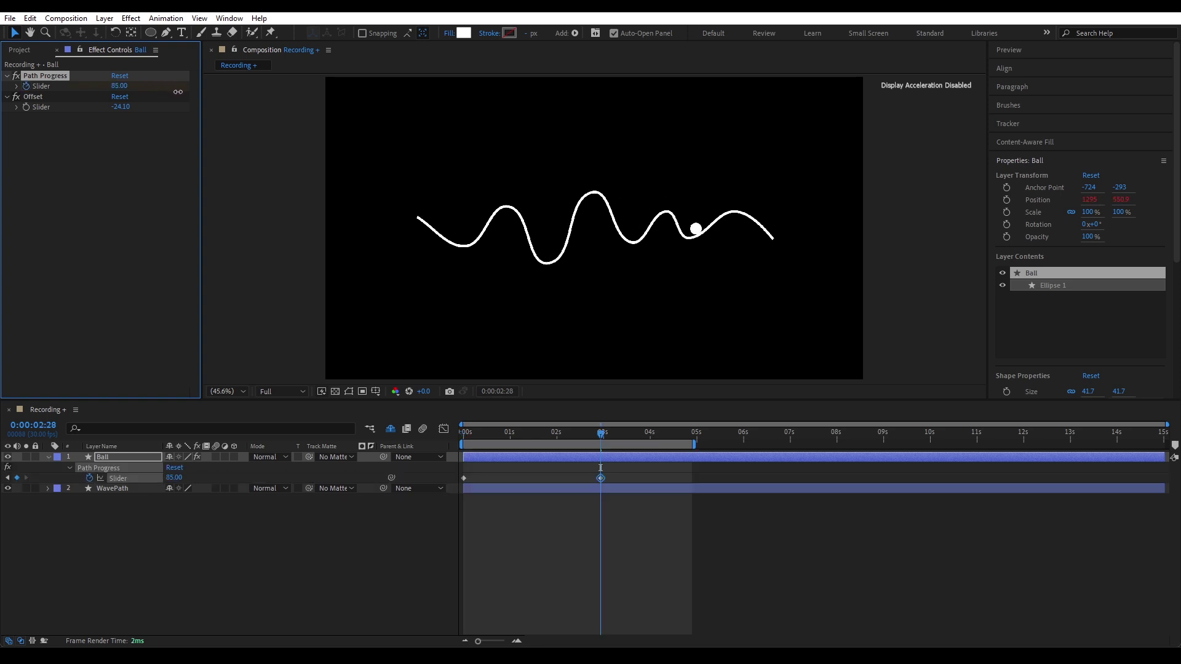
pyautogui.moveTo(462, 434); pyautogui.dragTo(530, 446)
pyautogui.moveTo(530, 446); pyautogui.dragTo(536, 445)
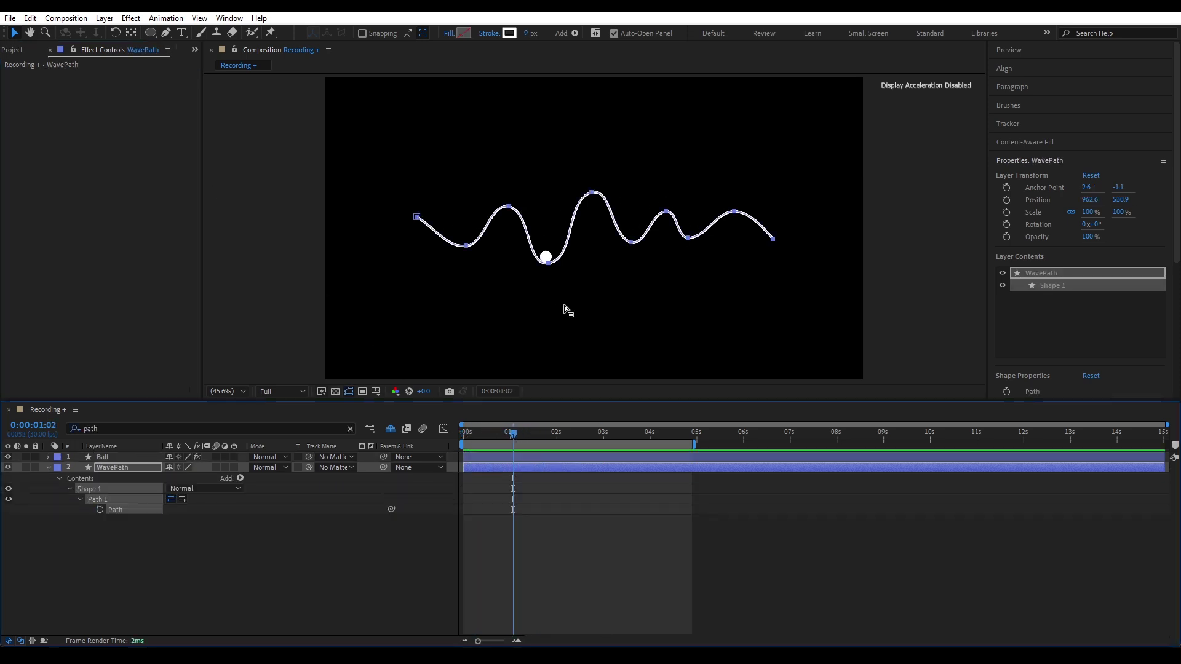